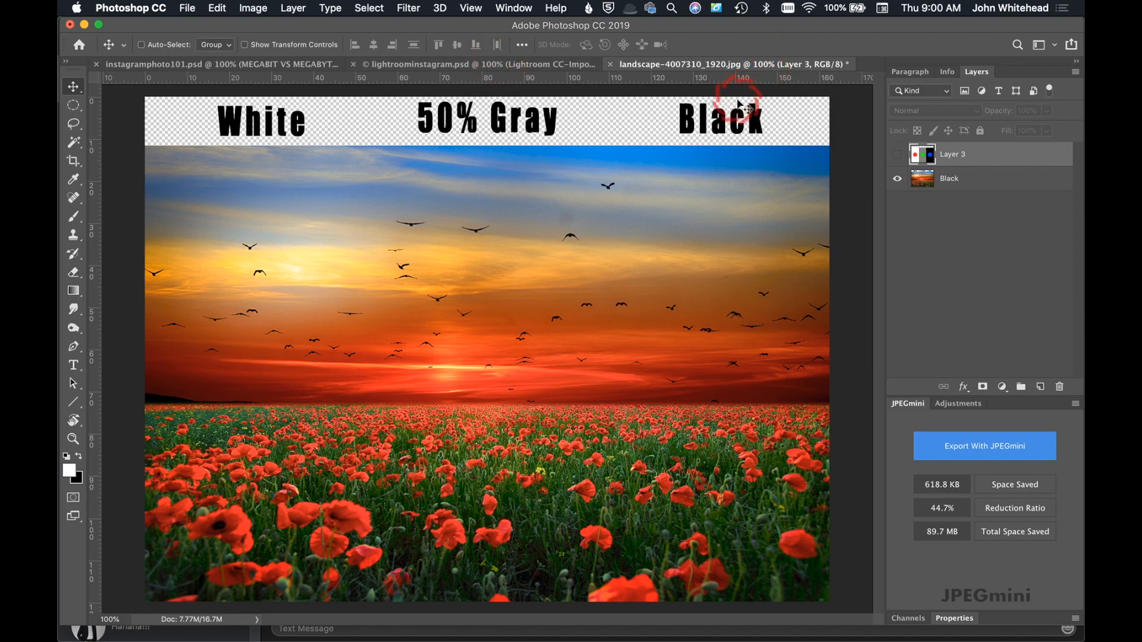
- Show Layer 3 above the landscape layer and keep its blending mode at Normal
click(897, 154)
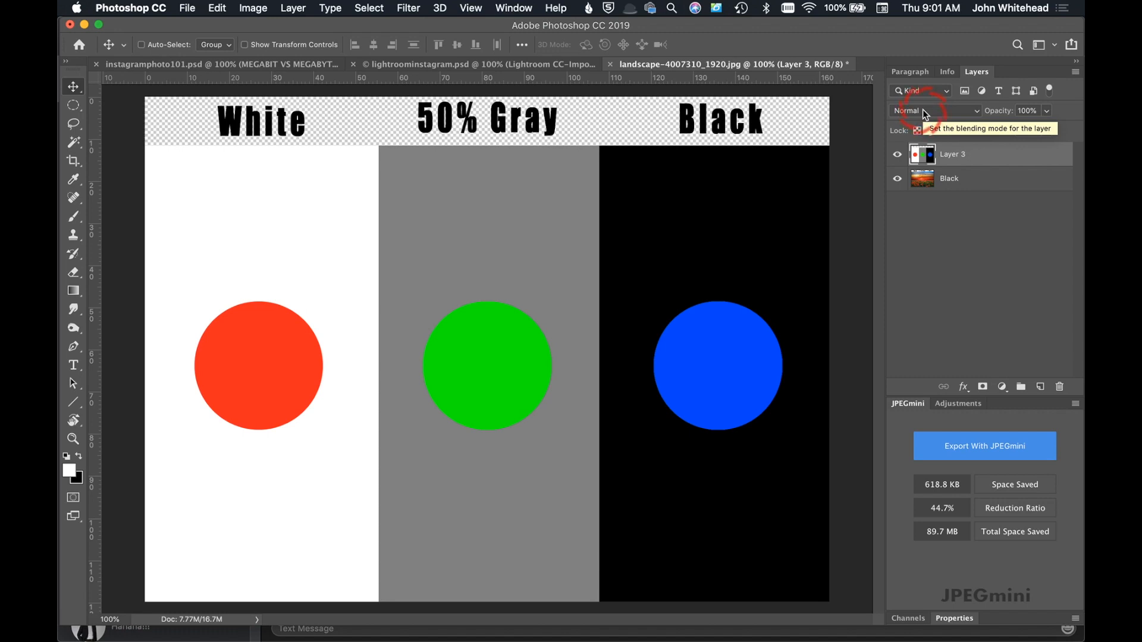
click(922, 110)
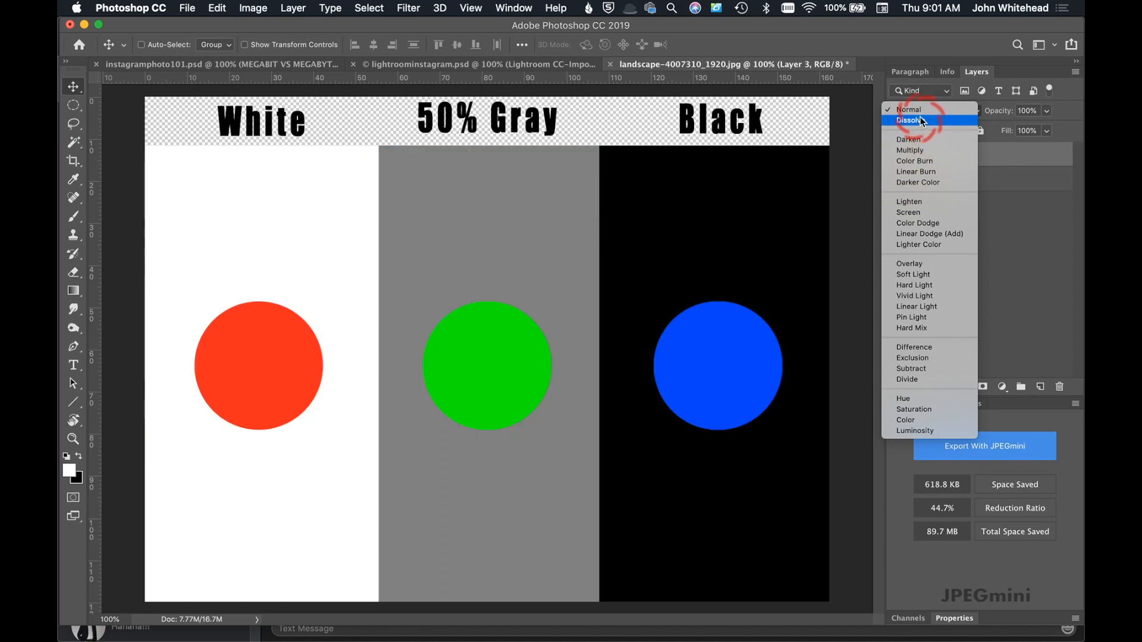
click(926, 110)
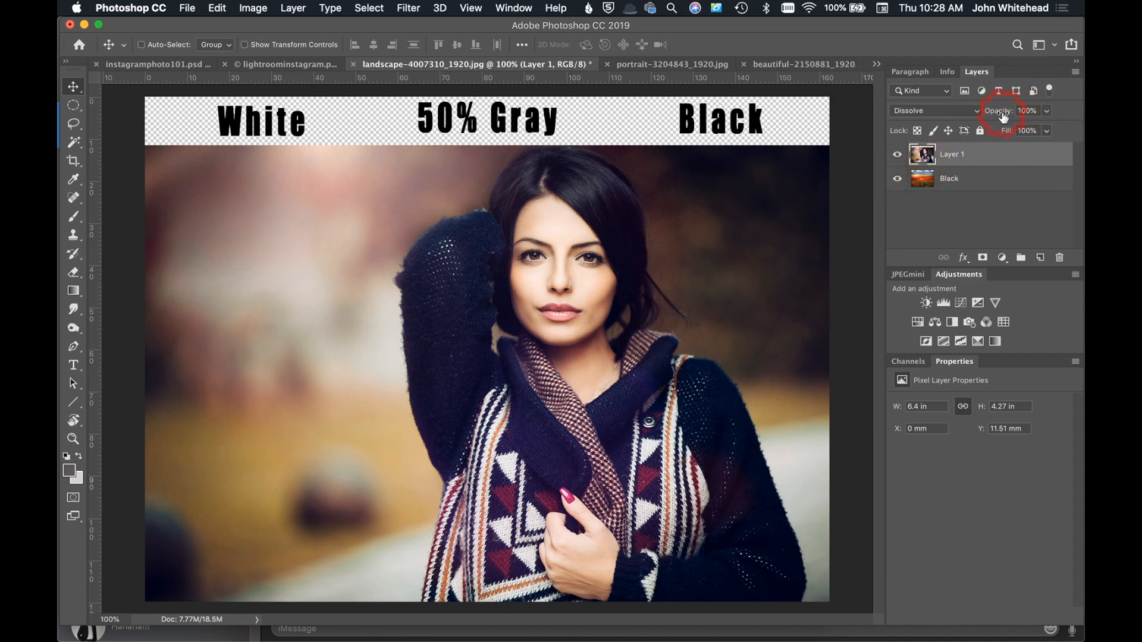
- Lower the opacity of the Dissolve-mode portrait layer to about 57%
drag(1004, 117, 977, 117)
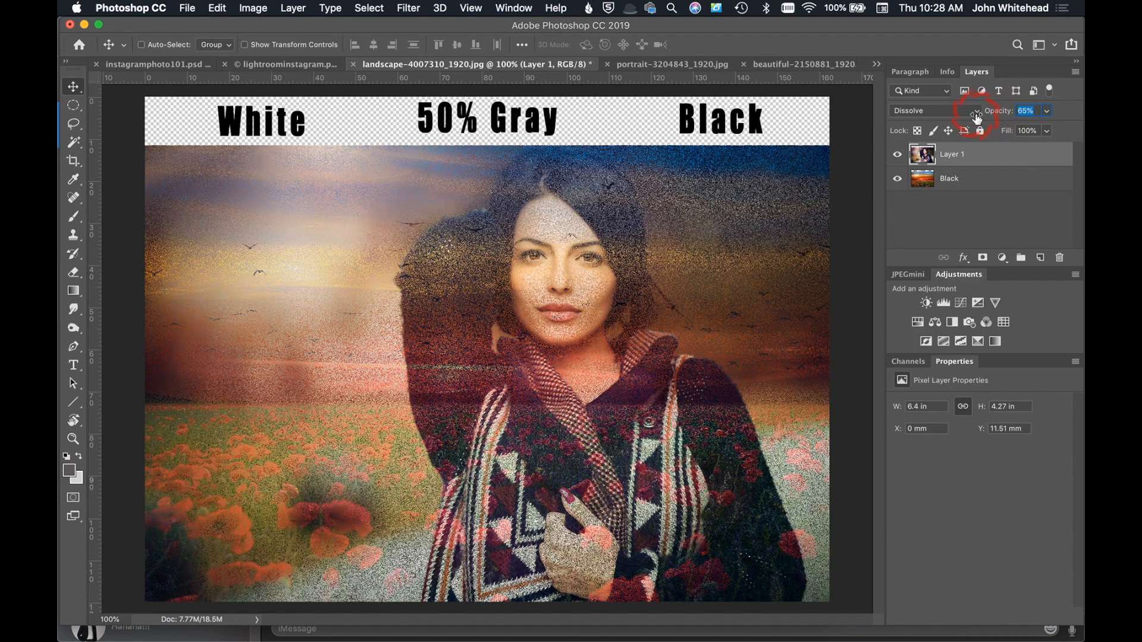
drag(976, 117, 971, 118)
click(818, 228)
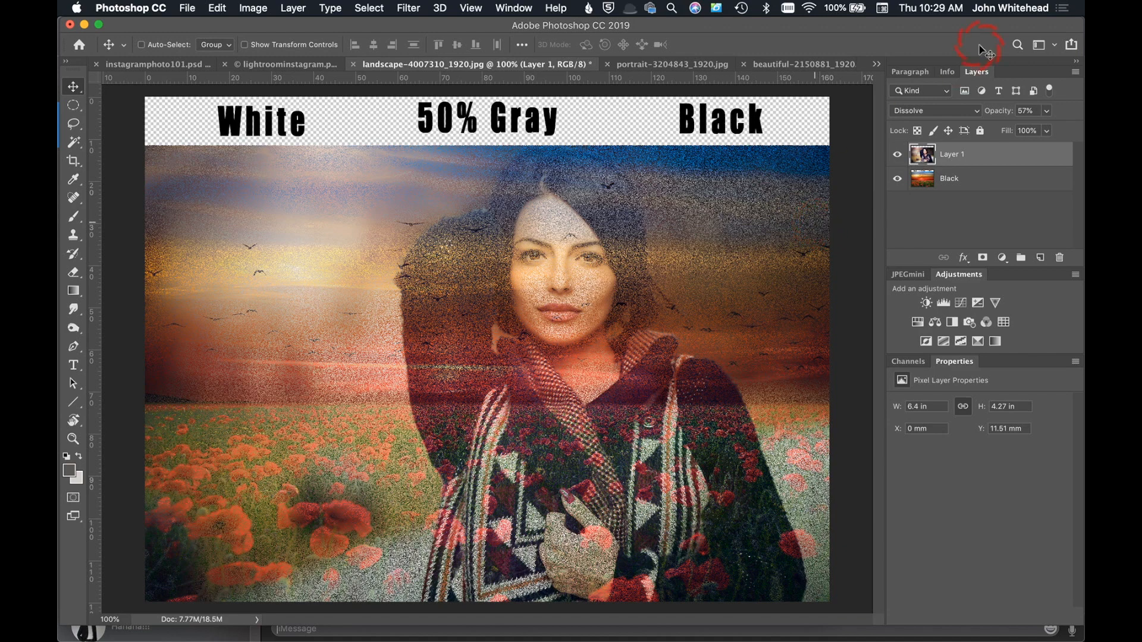
mouse_move(999, 113)
mouse_down()
mouse_move(968, 118)
mouse_move(996, 119)
mouse_up()
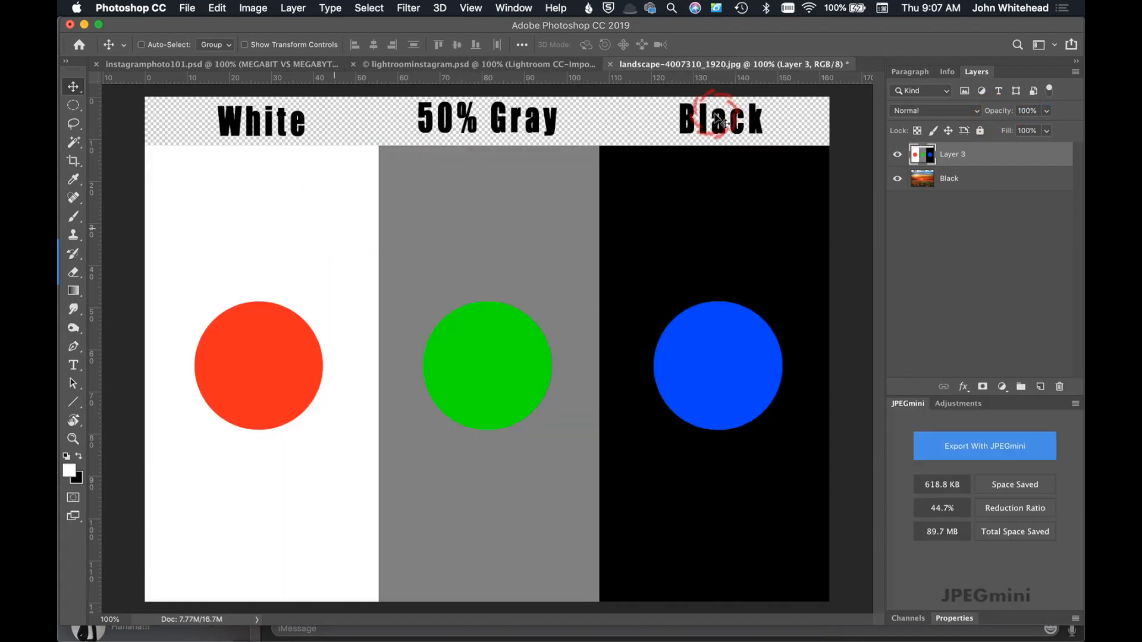
- Set Layer 3's blending mode to Multiply and toggle the layer's visibility to compare it with the landscape beneath
click(944, 111)
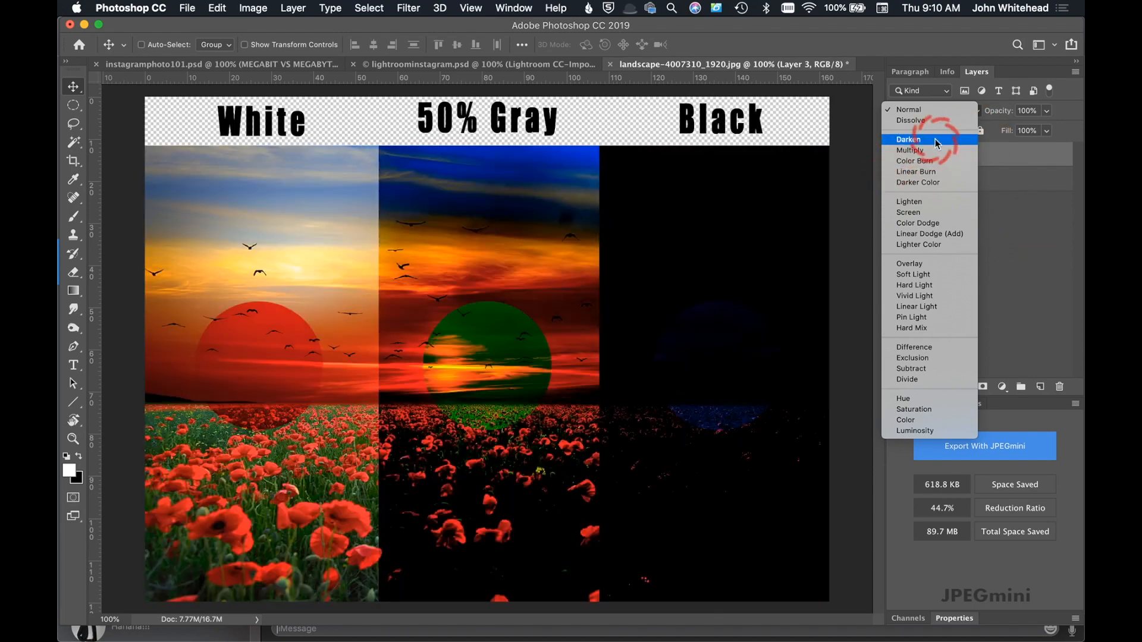
click(927, 151)
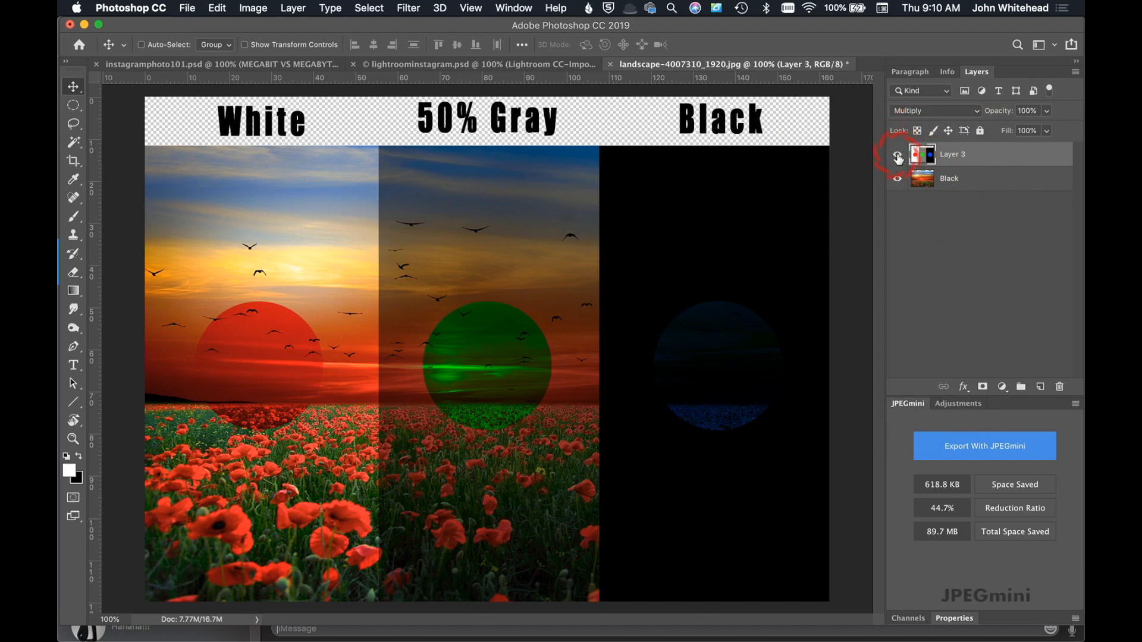
click(899, 156)
click(898, 156)
click(898, 156)
click(897, 157)
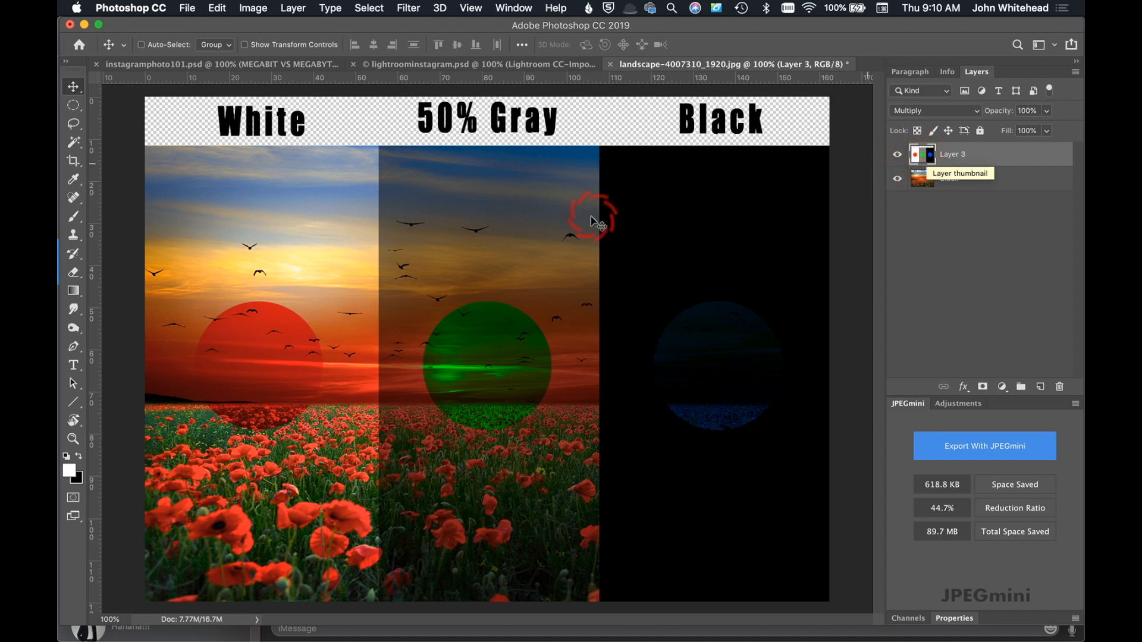
click(513, 221)
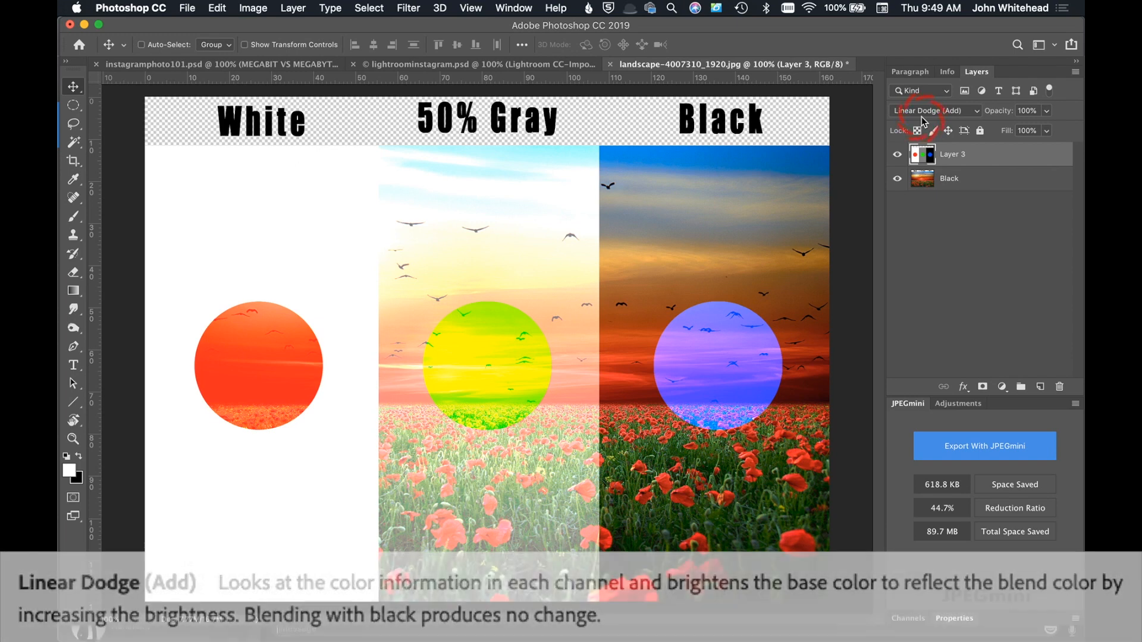
- Advance Layer 3 from Linear Dodge (Add) to the following blending mode, and set it to Soft Light
click(682, 204)
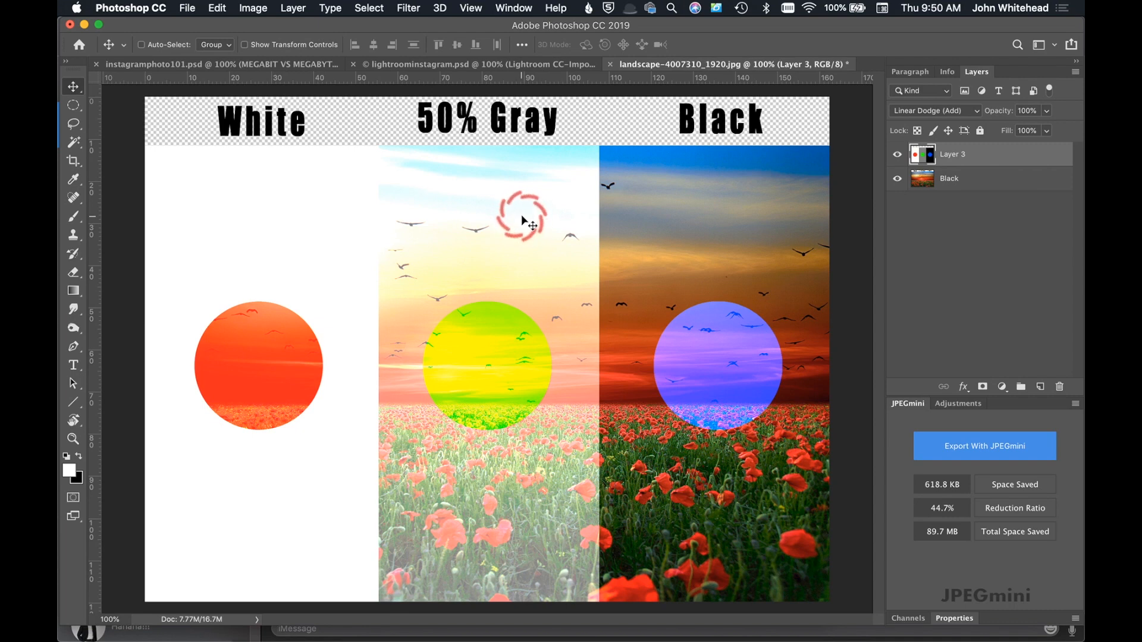
key(shift+plus)
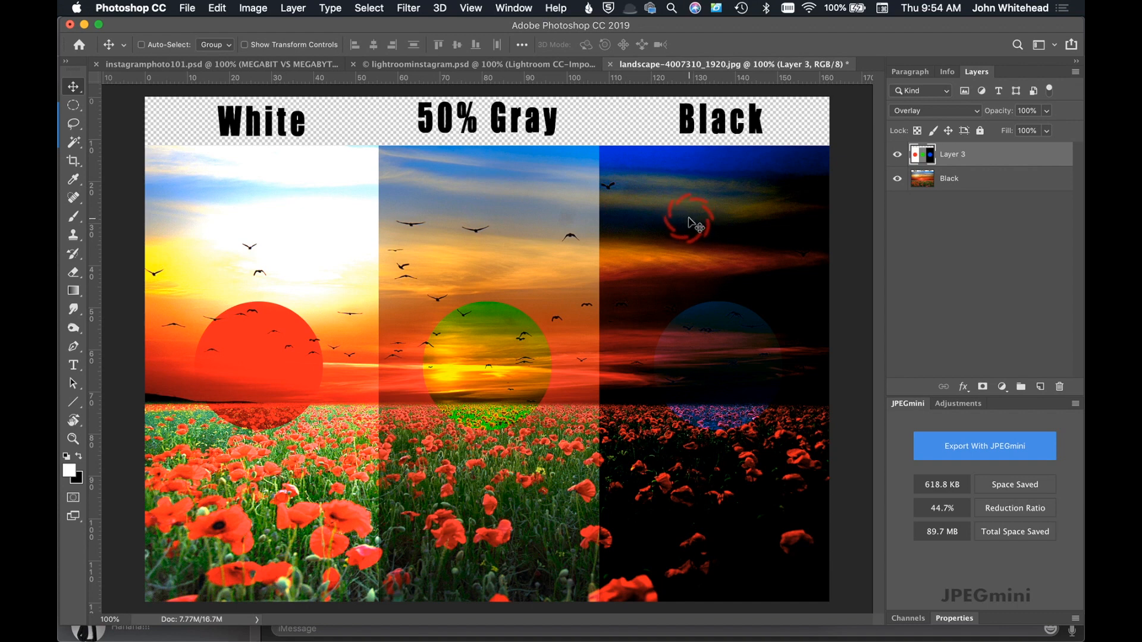
click(928, 113)
click(922, 117)
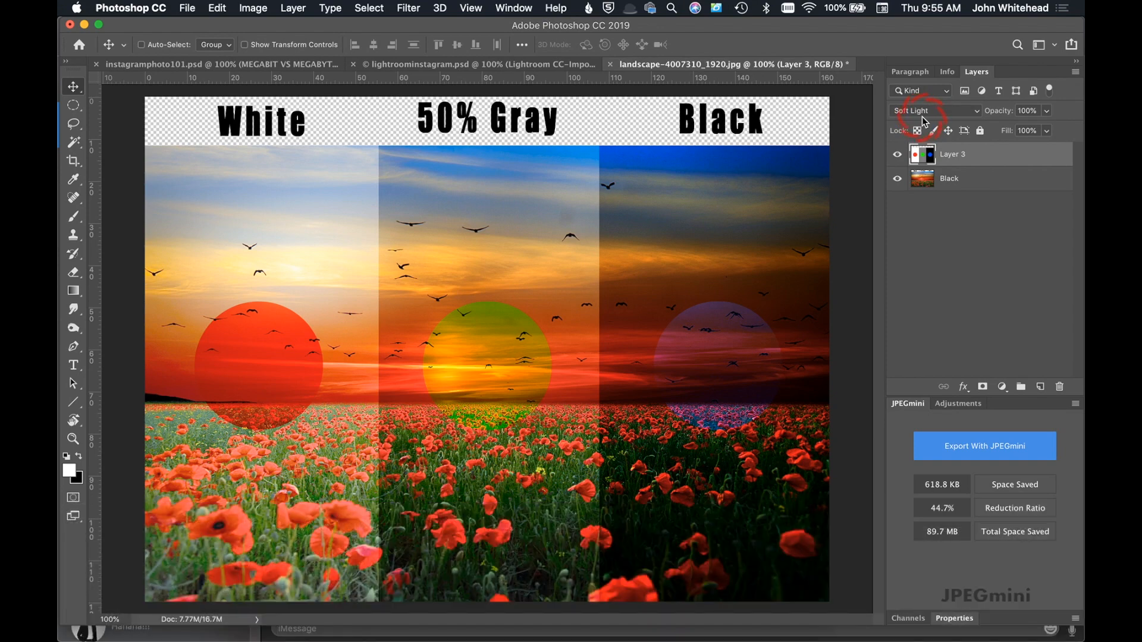
- Set Layer 3's blending mode to Hard Light
click(526, 236)
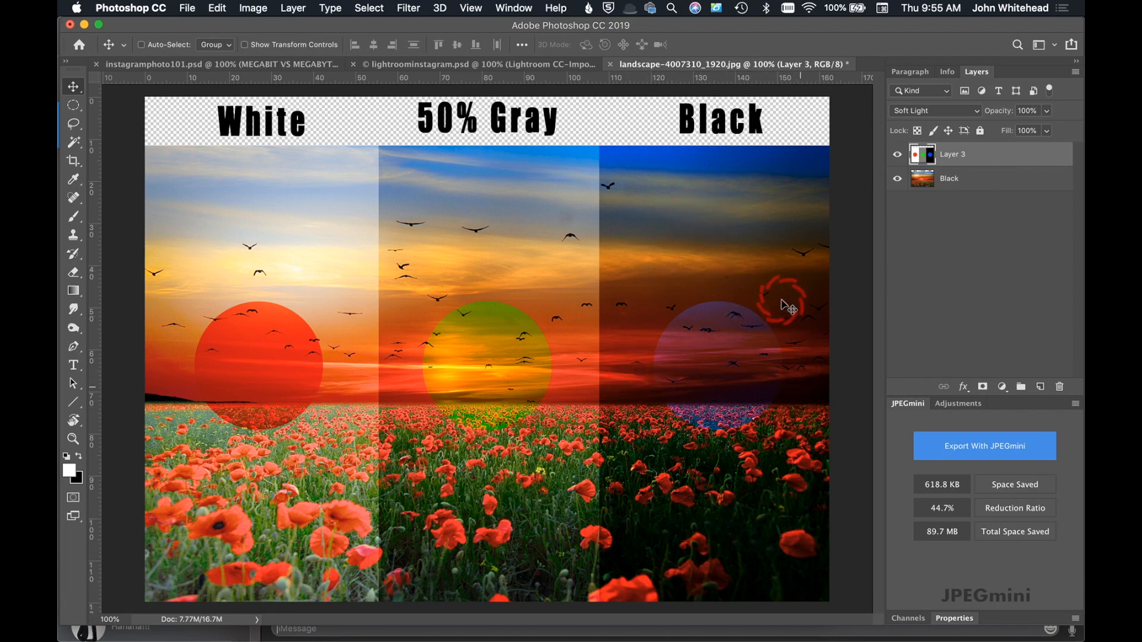
key(shift+plus)
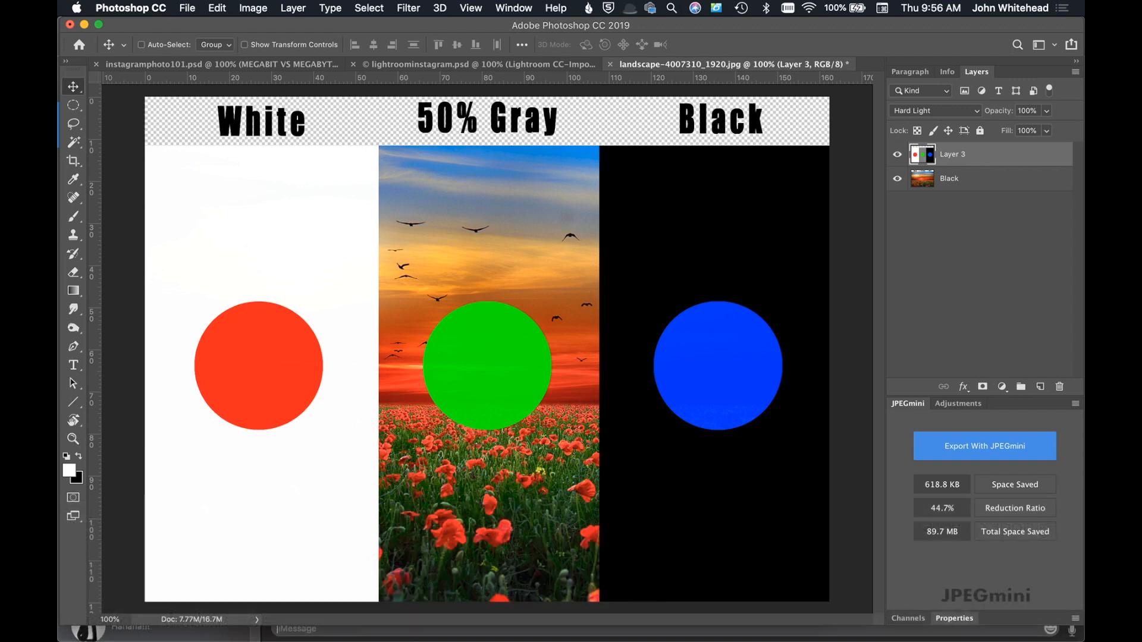
click(275, 234)
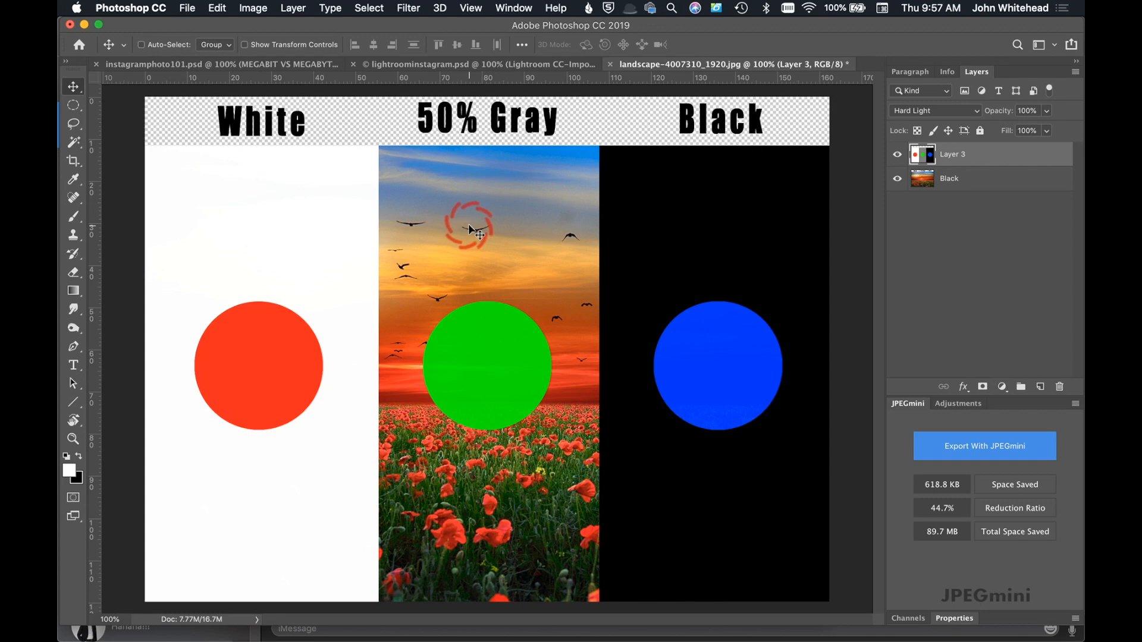
- Add a Hard Light layer above Layer 3 and brush light gray over the sky and poppies in the 50% Gray strip
click(1041, 387)
click(73, 216)
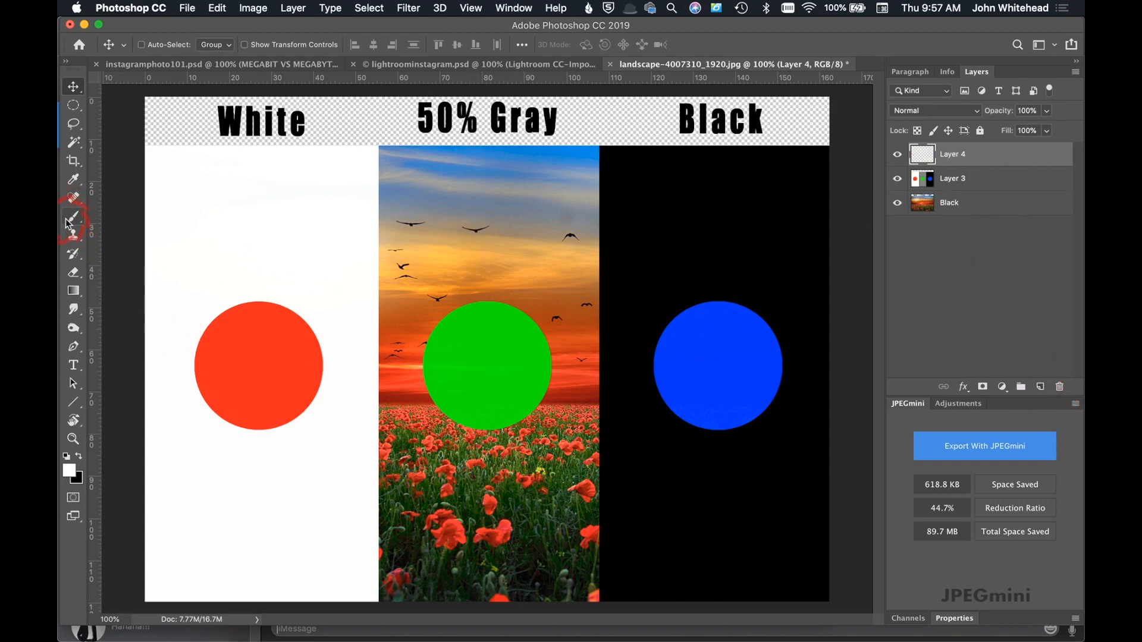
drag(449, 232, 517, 246)
drag(559, 505, 469, 526)
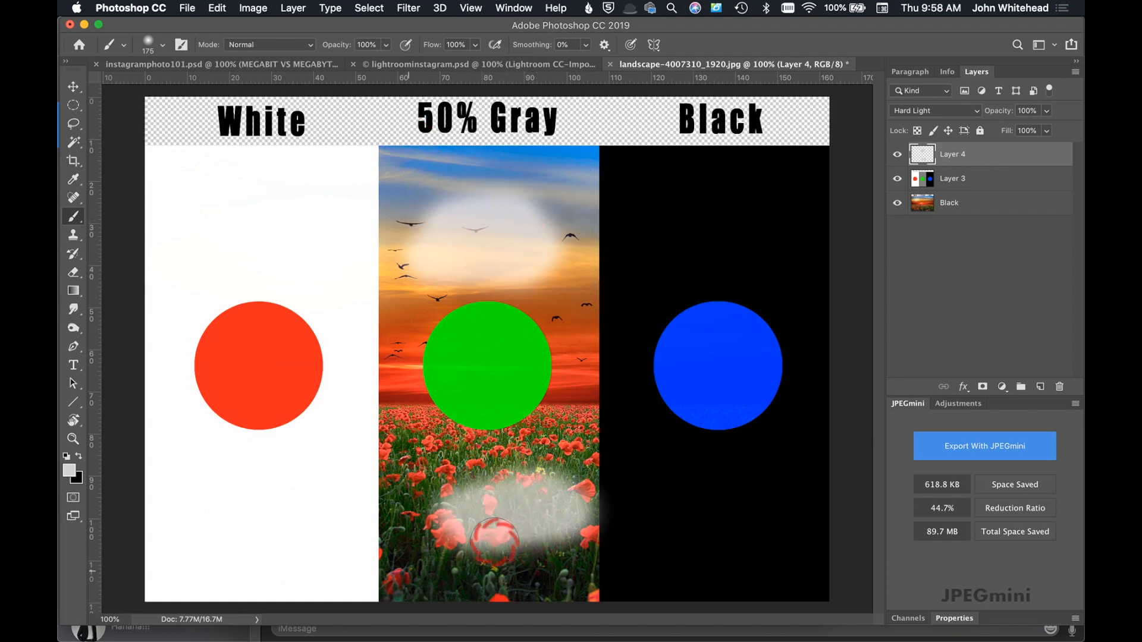
click(80, 458)
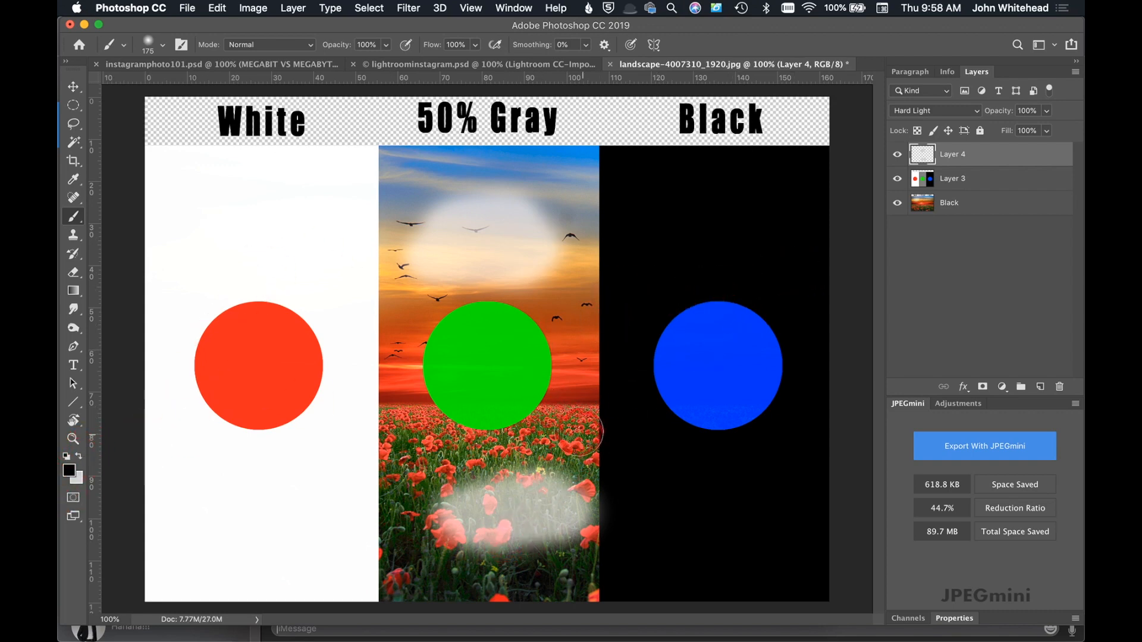
click(573, 437)
drag(540, 440, 467, 453)
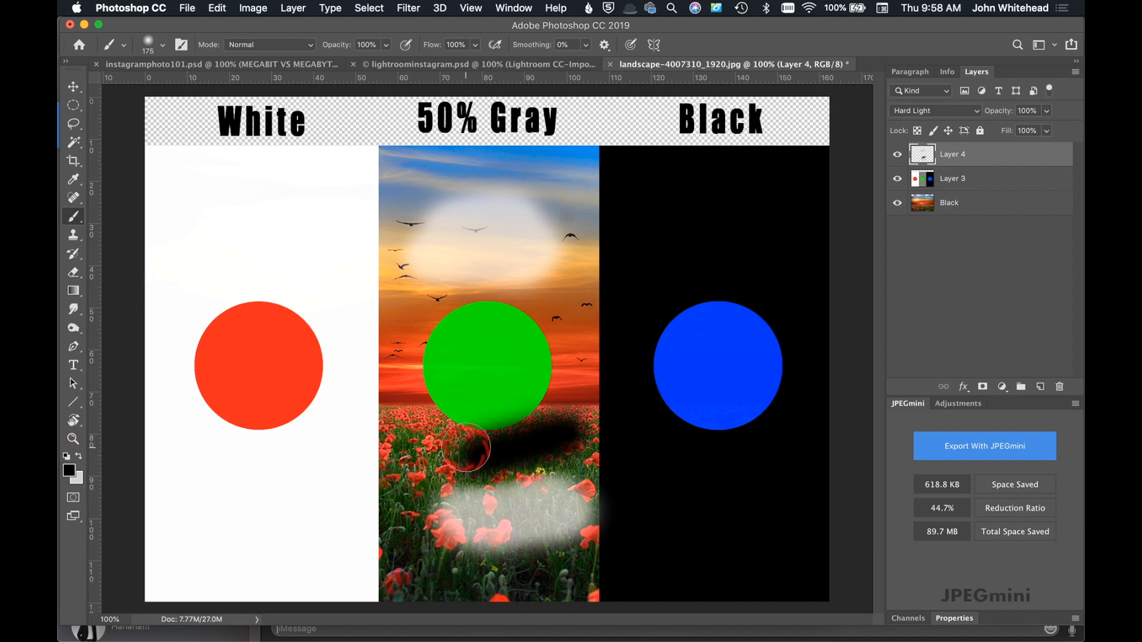
key(super+z)
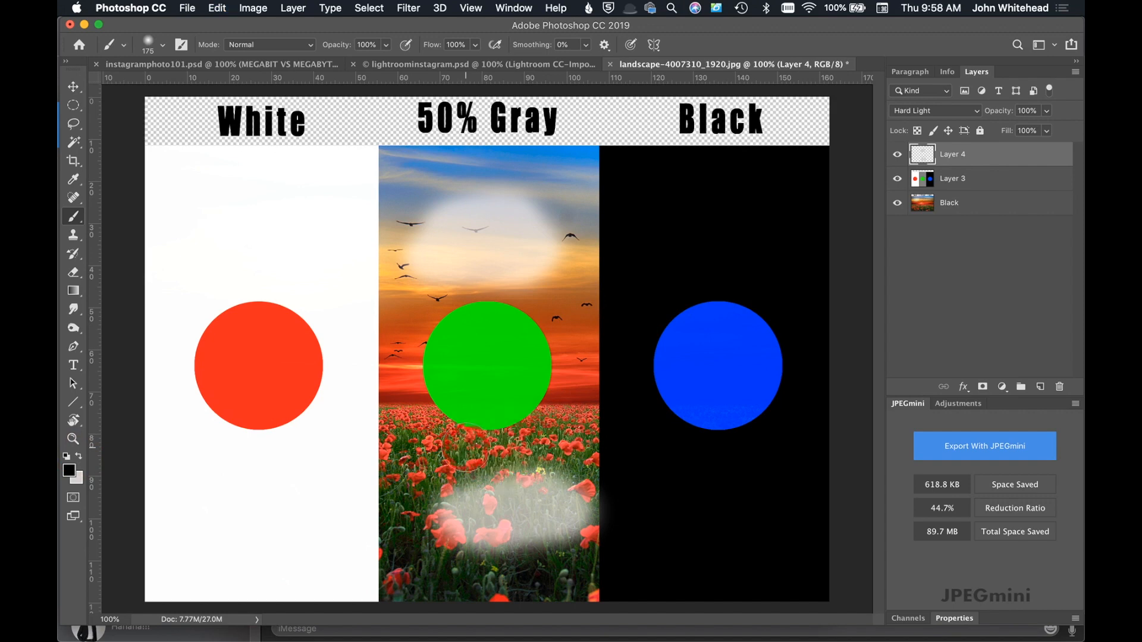
- Choose dark gray 575555 as the foreground color and brush it on Layer 4 below and beside the green circle
click(69, 470)
click(717, 398)
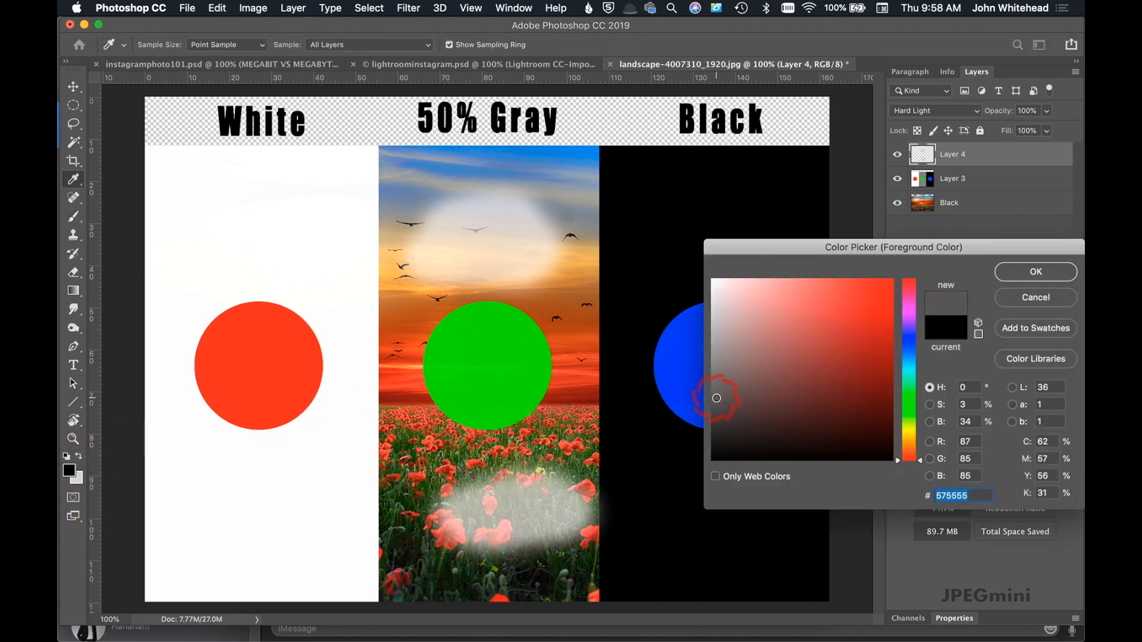
click(1047, 273)
key(b)
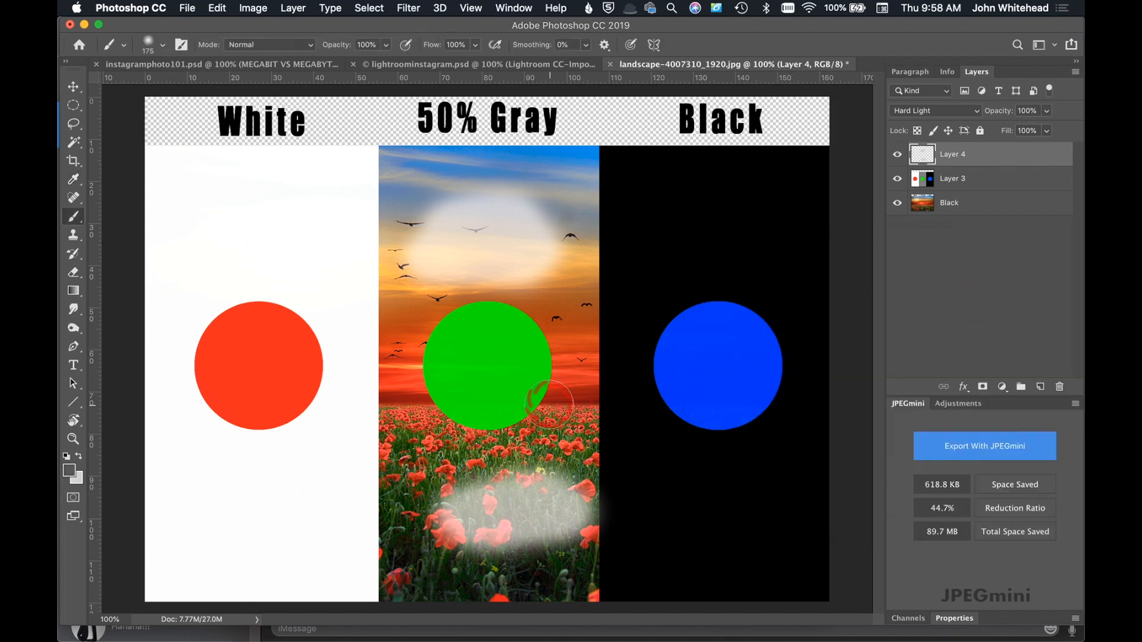
drag(537, 443, 565, 440)
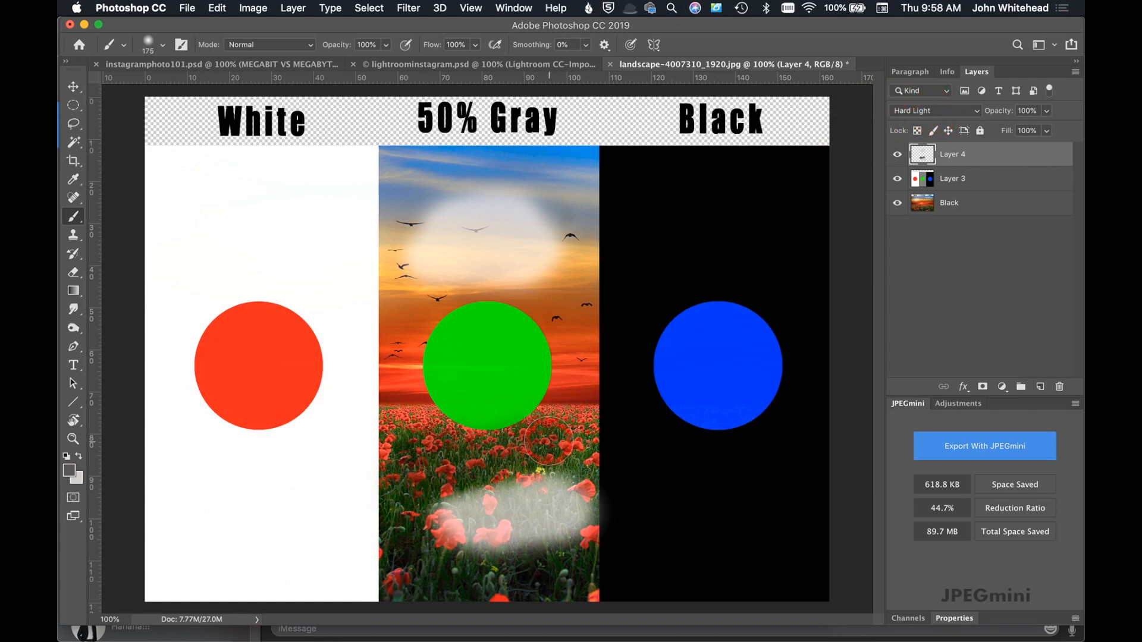
mouse_move(563, 407)
mouse_down()
mouse_move(589, 341)
mouse_move(576, 337)
mouse_move(579, 357)
mouse_up()
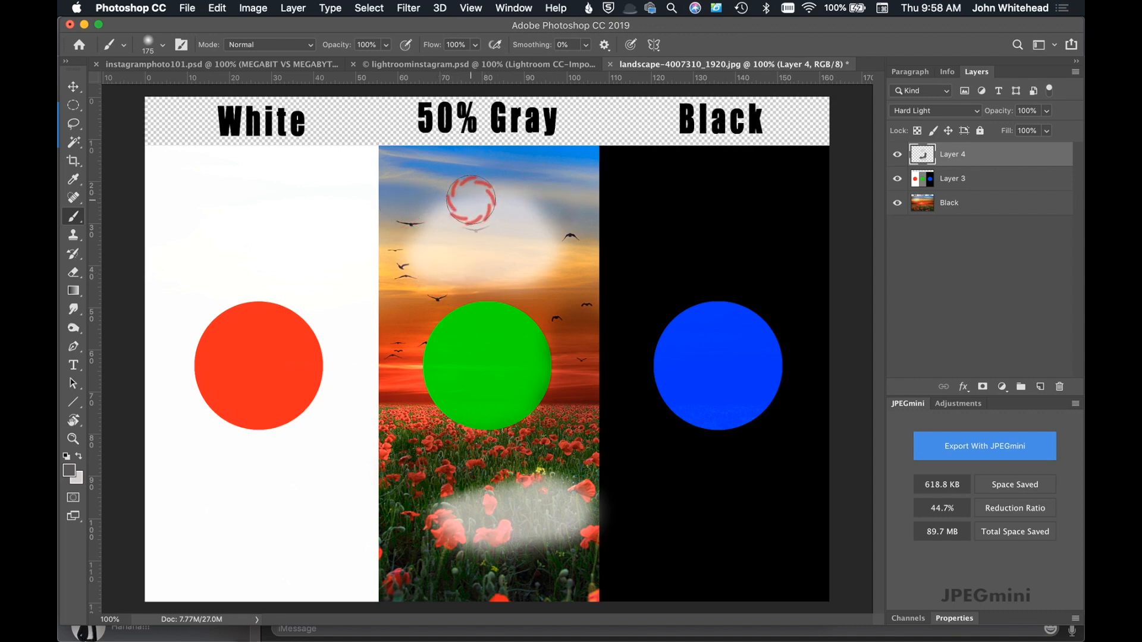
- Set Layer 4's blending mode to Vivid Light and hide the layer
click(957, 111)
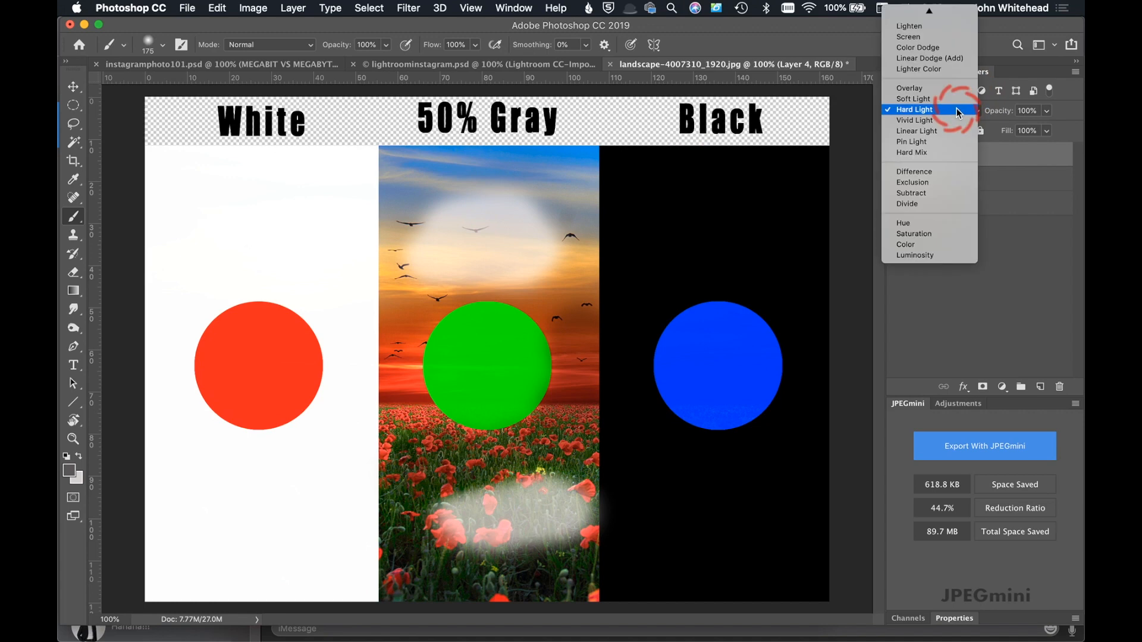
click(957, 119)
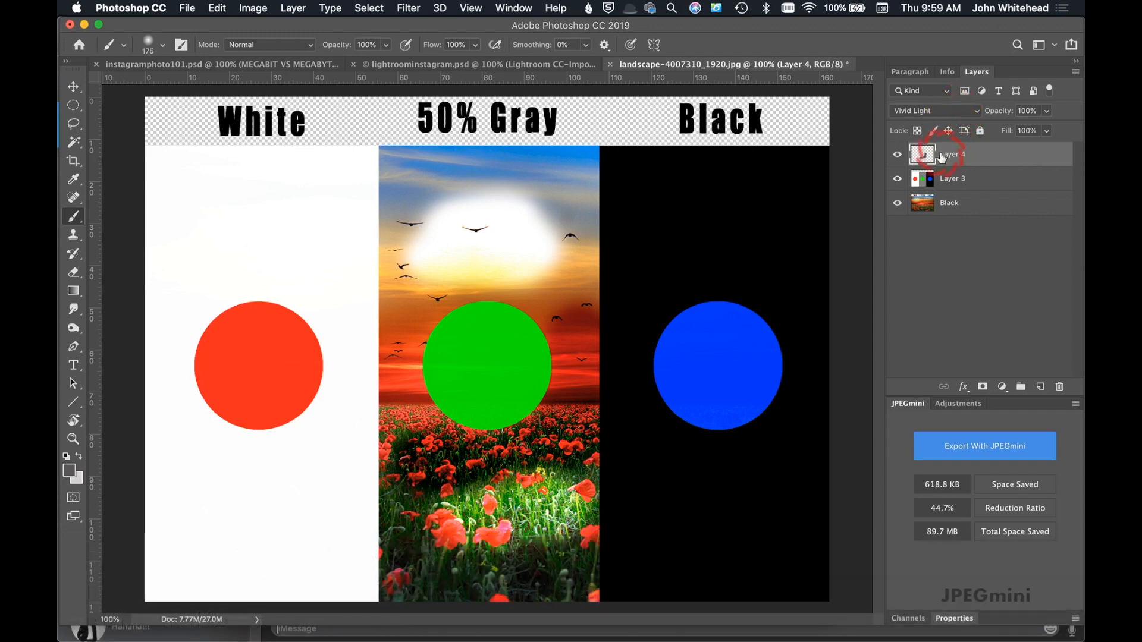
click(897, 154)
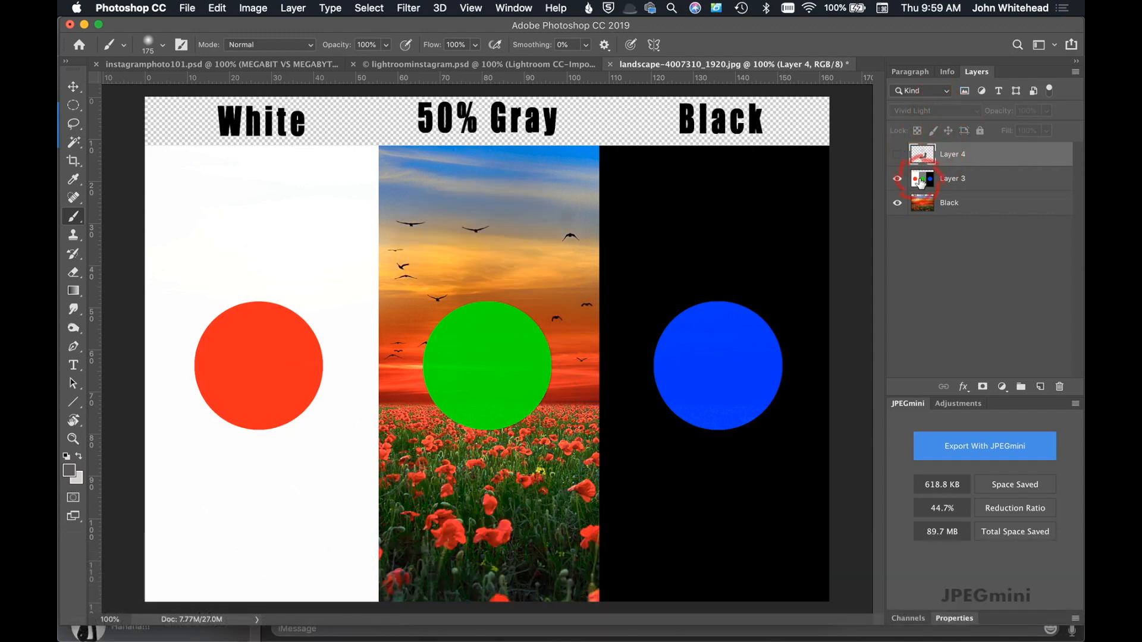
- Set Layer 3's blending mode to Vivid Light
click(919, 179)
click(936, 109)
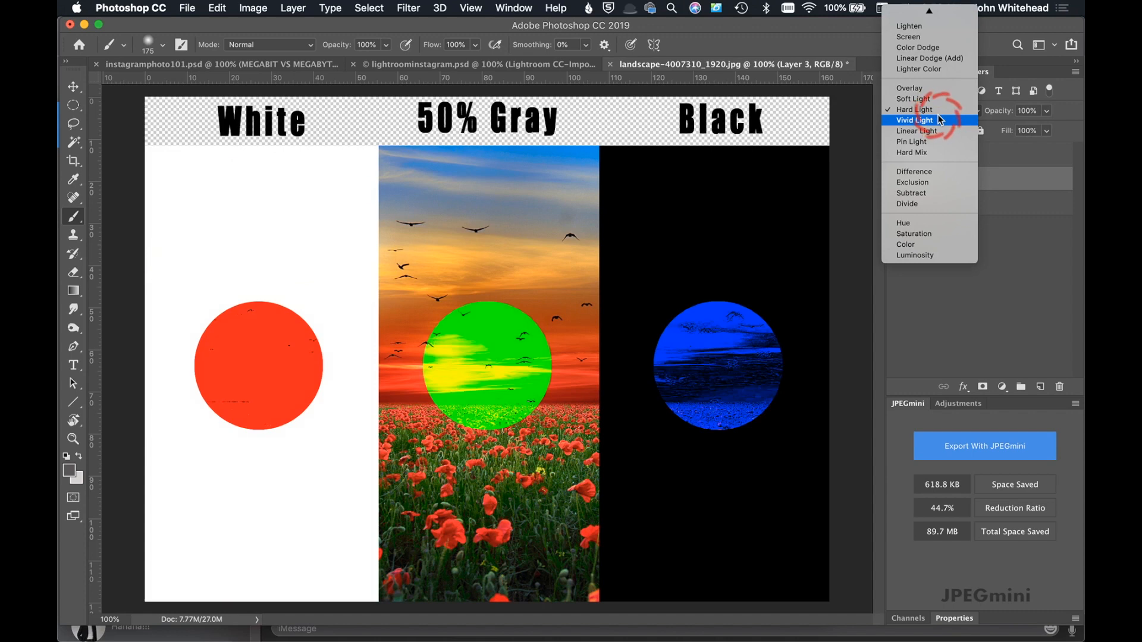
click(934, 120)
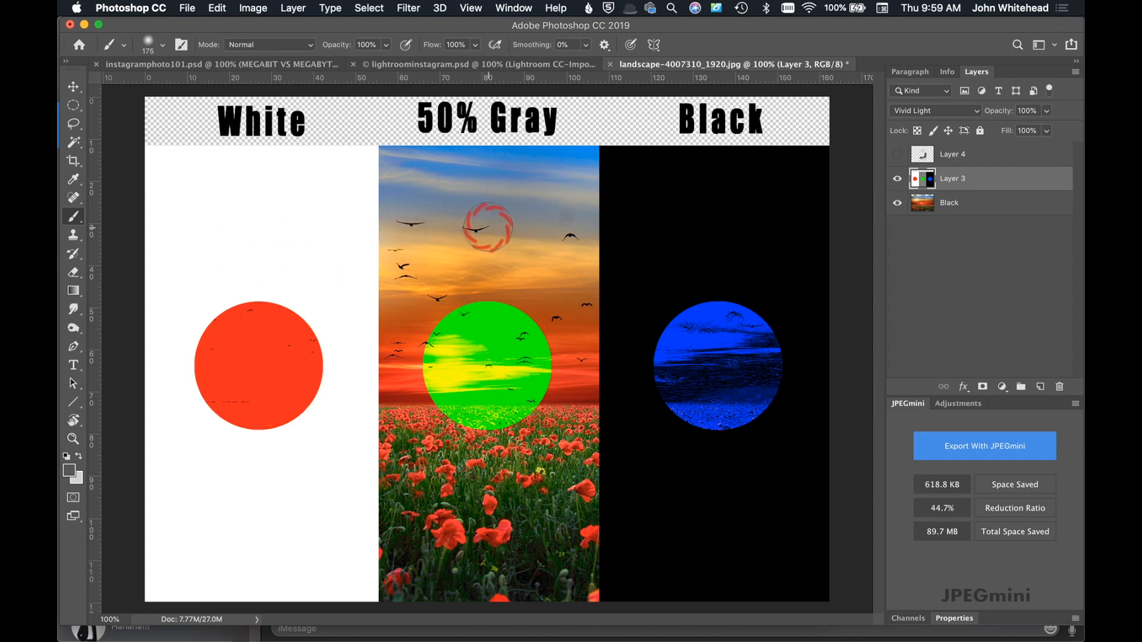
- Show Layer 4 and set Layer 3's blending mode to Linear Light
click(897, 155)
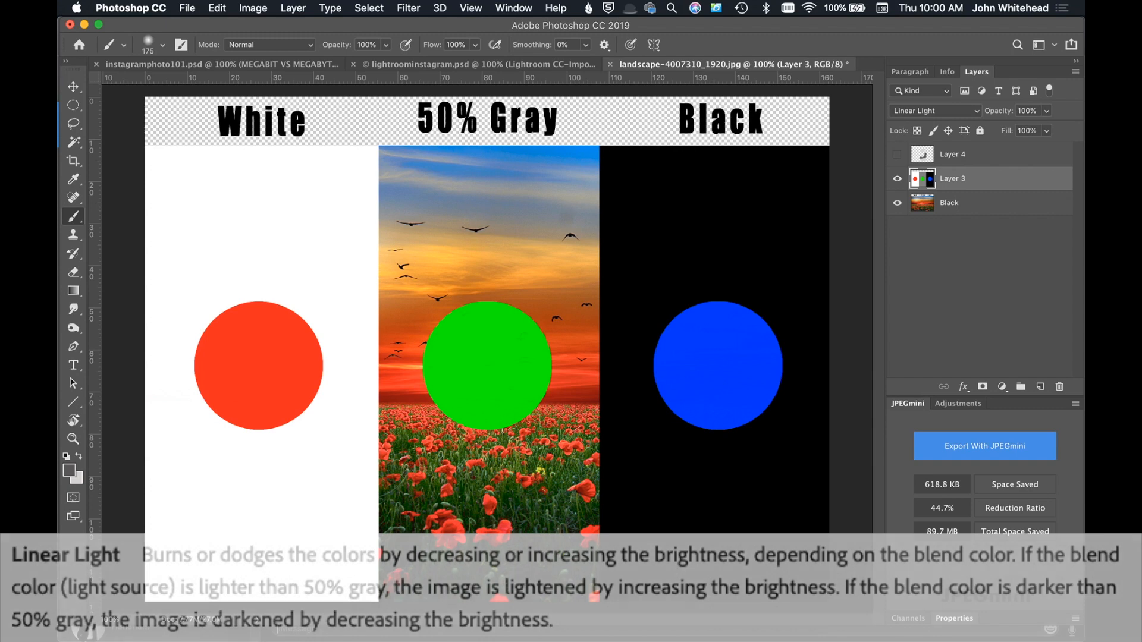
click(897, 154)
click(928, 110)
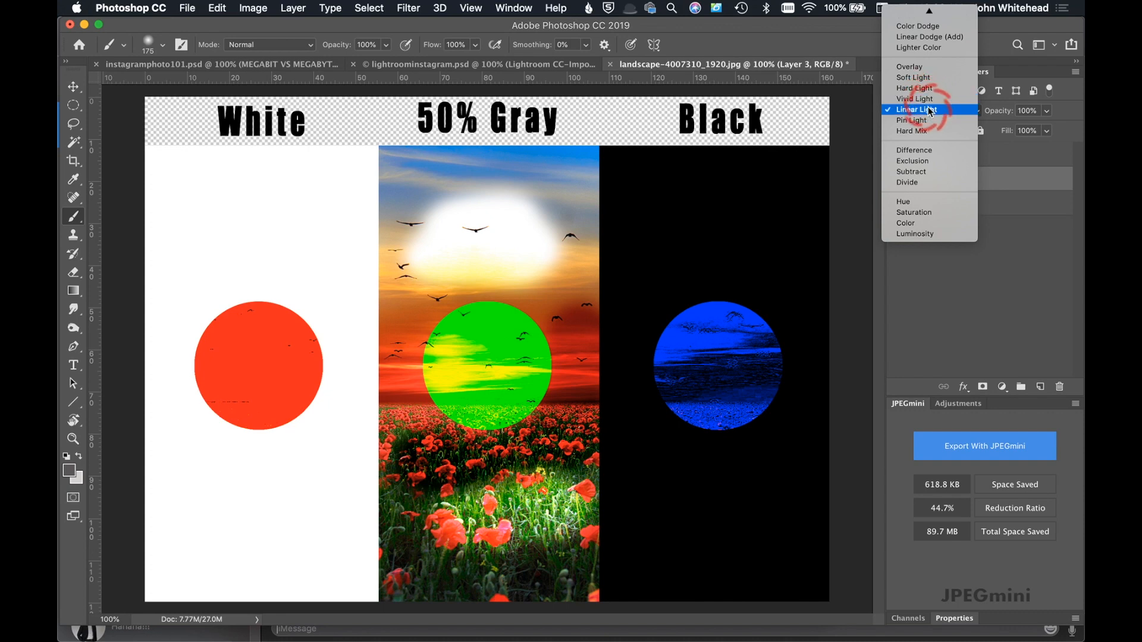
click(920, 110)
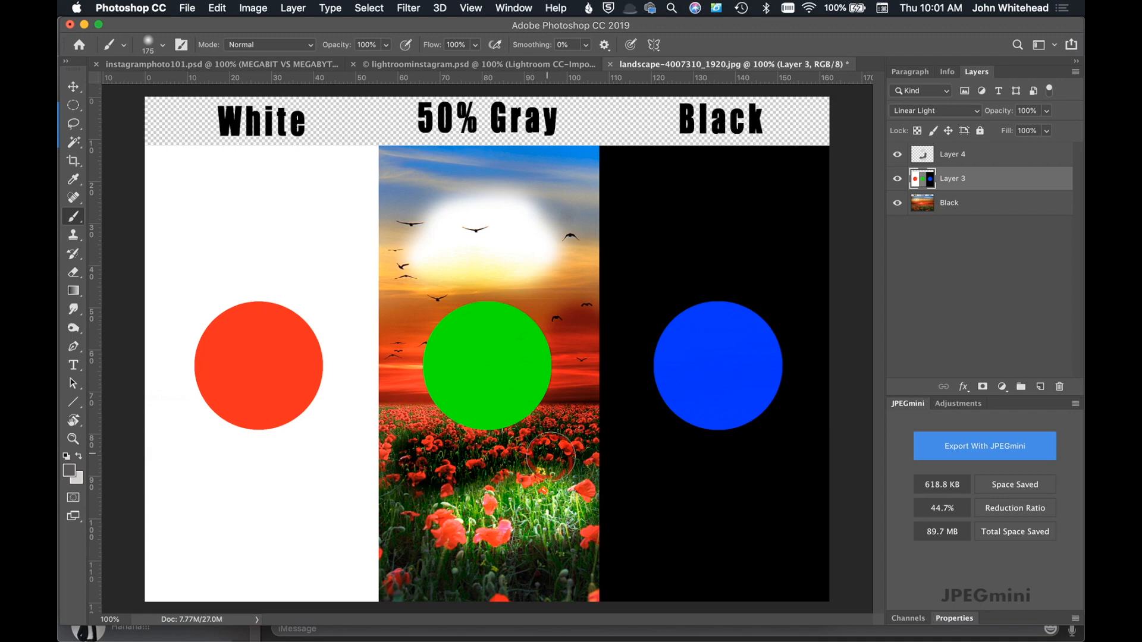
- Set Layer 3's blending mode to Pin Light and hide Layer 4
click(966, 111)
click(963, 120)
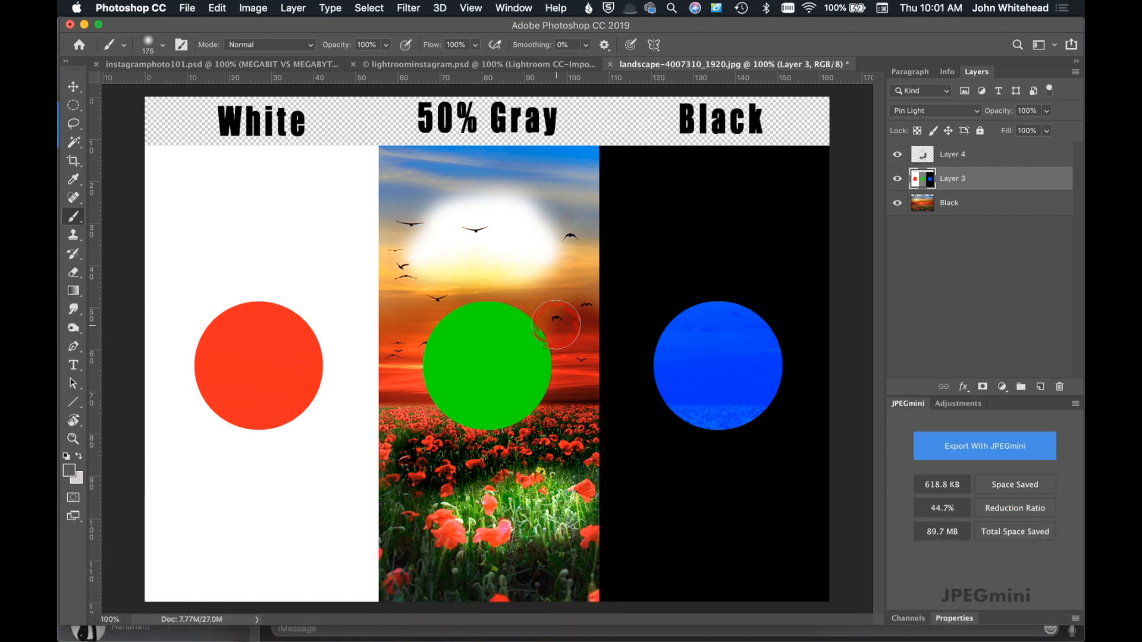
click(897, 154)
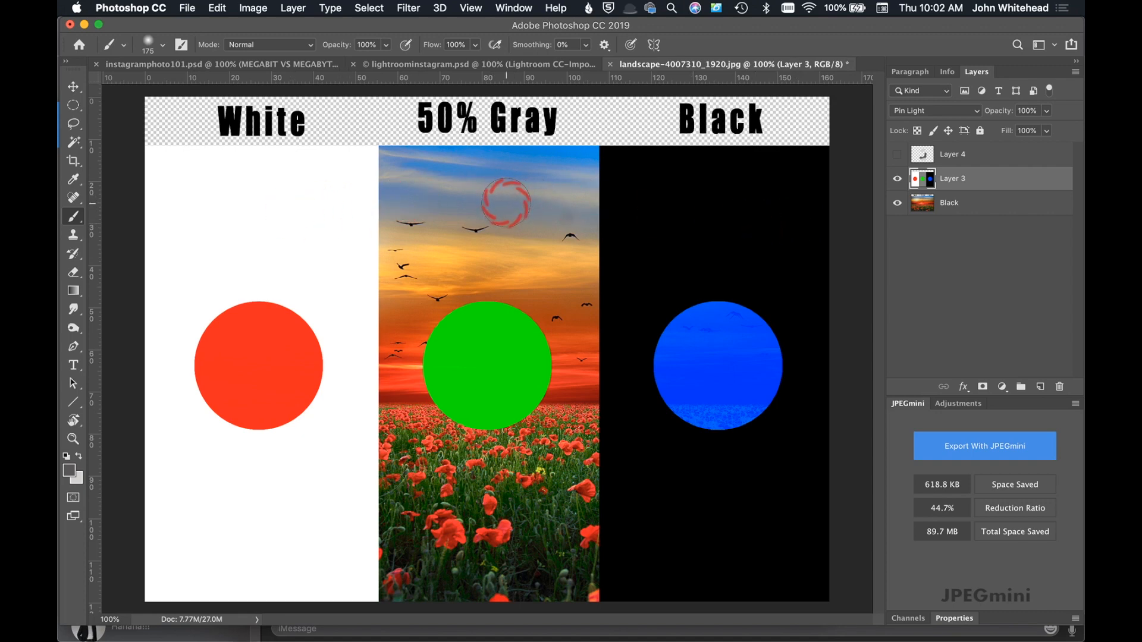
- Show Layer 4 and set its blending mode to Pin Light
click(899, 156)
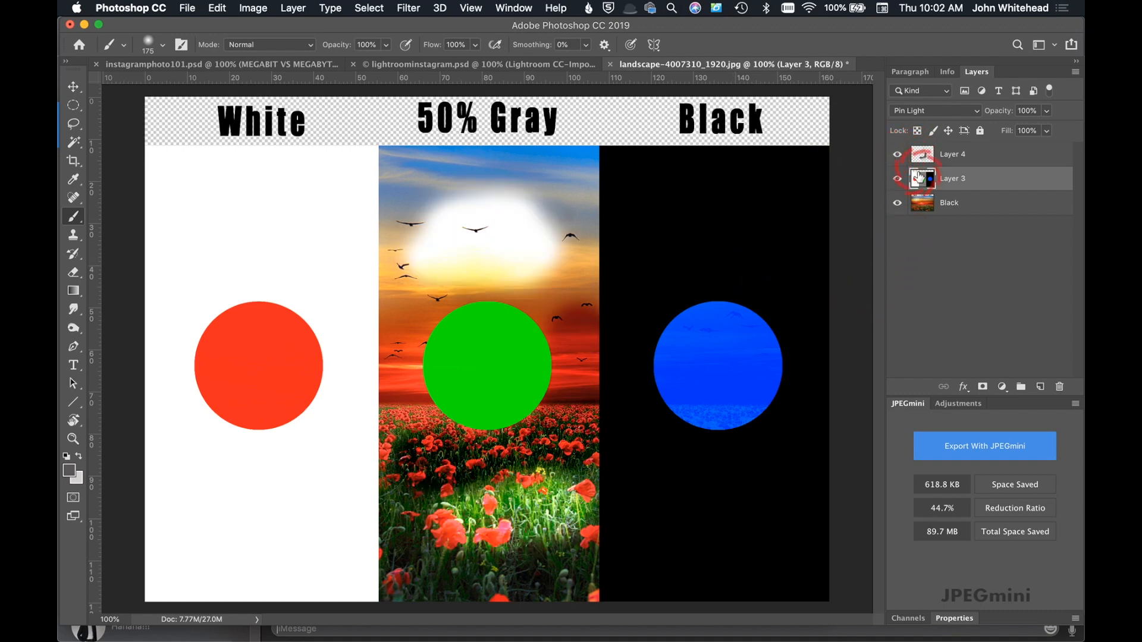
click(921, 153)
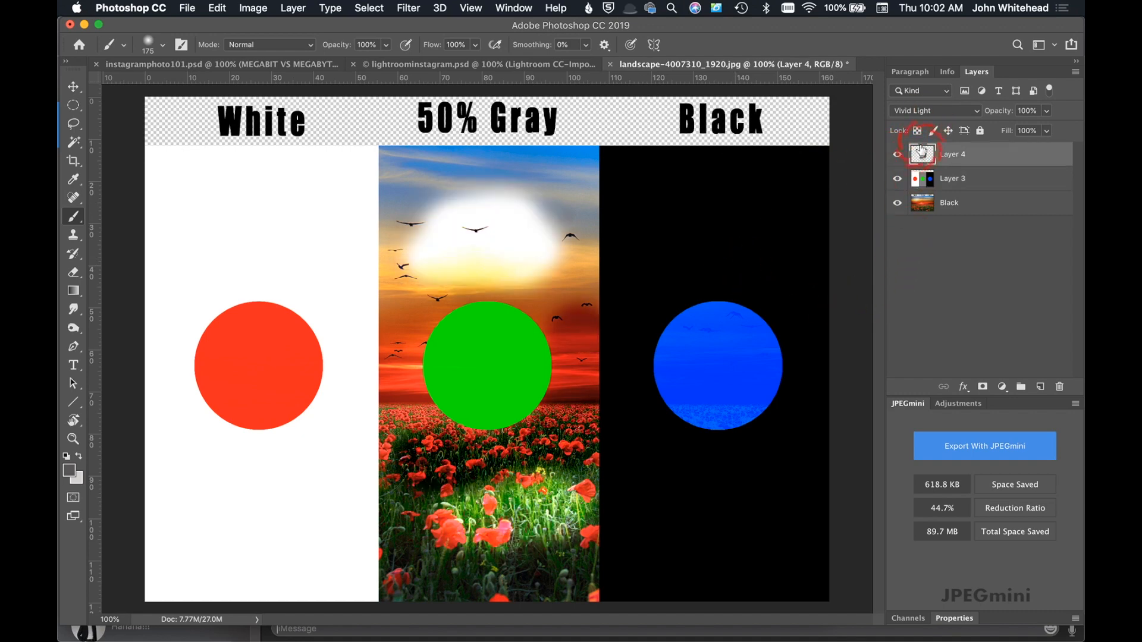
click(934, 110)
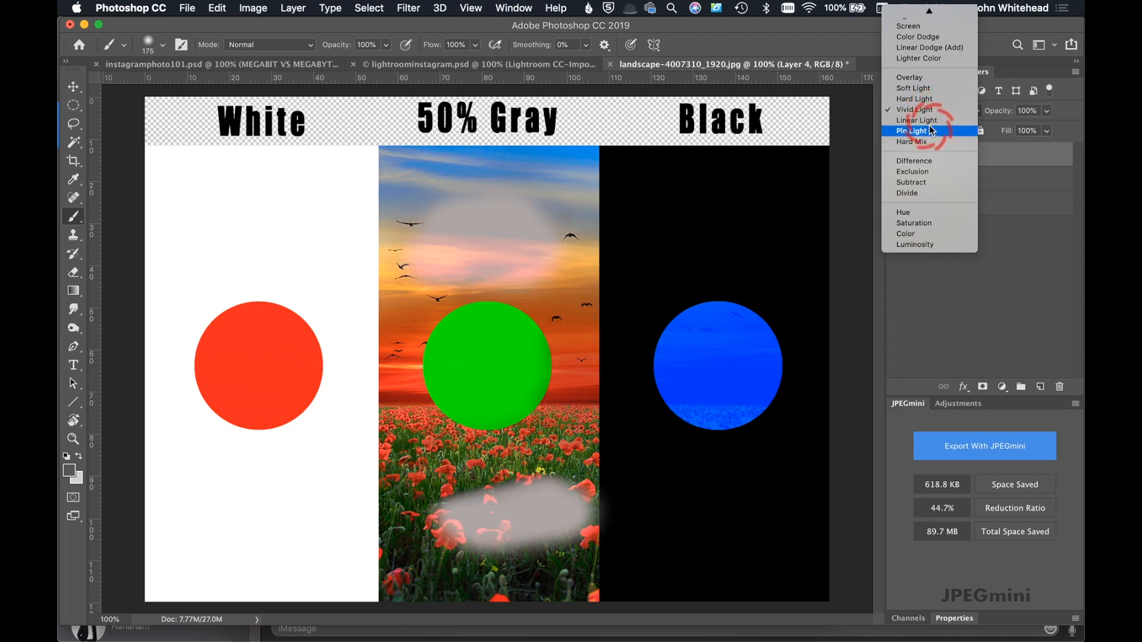
click(931, 131)
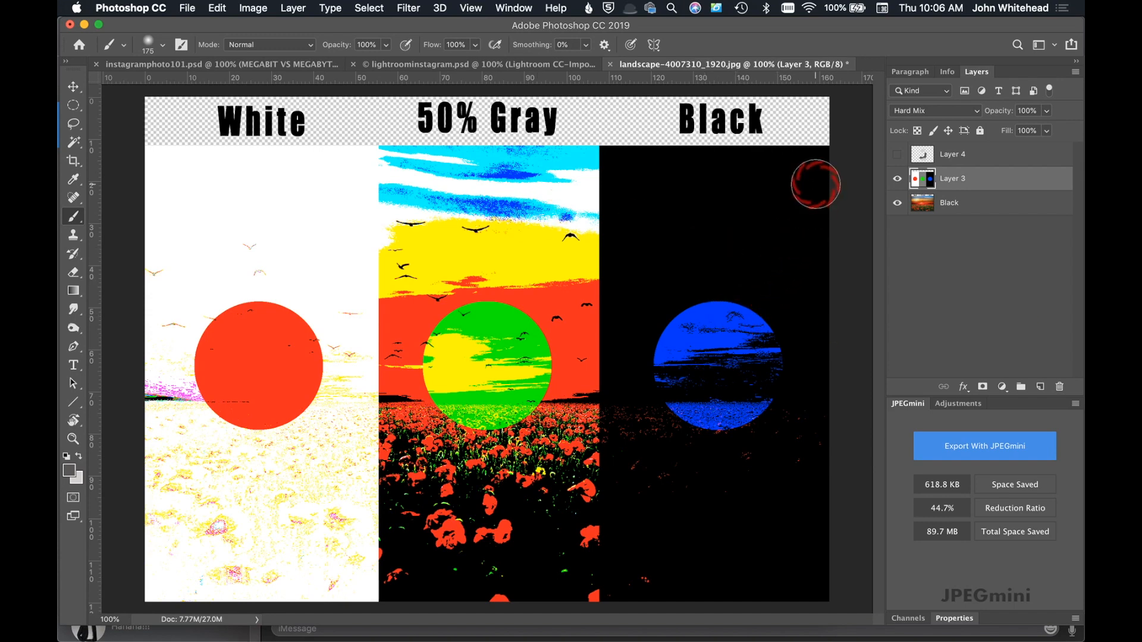
- Set Layer 3's blending mode to Difference and change it to Exclusion
click(931, 111)
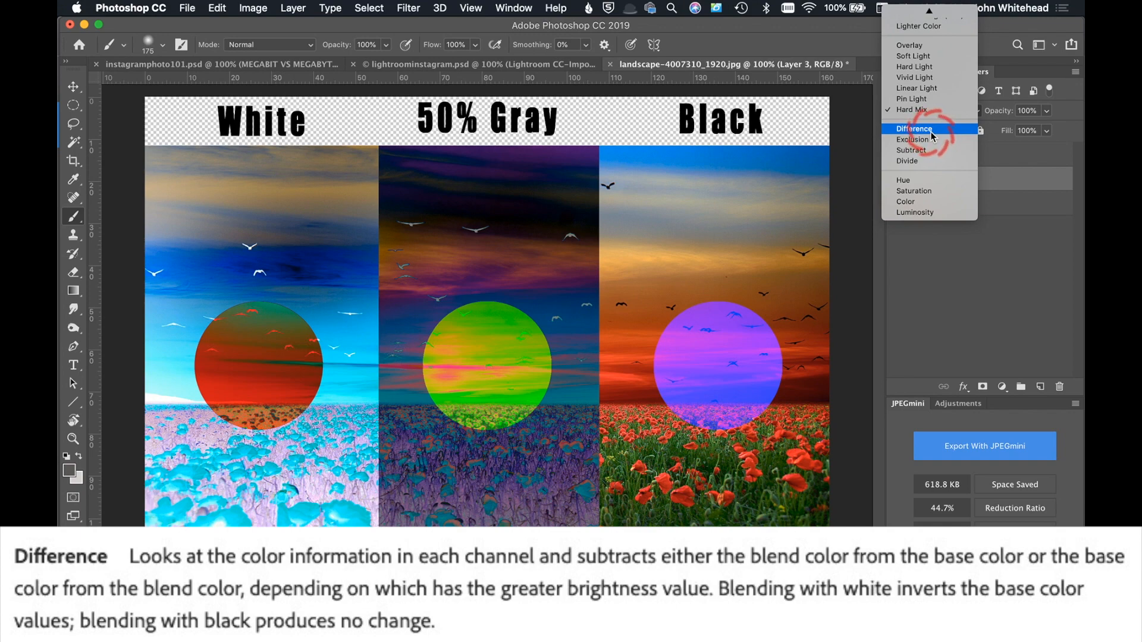
click(932, 136)
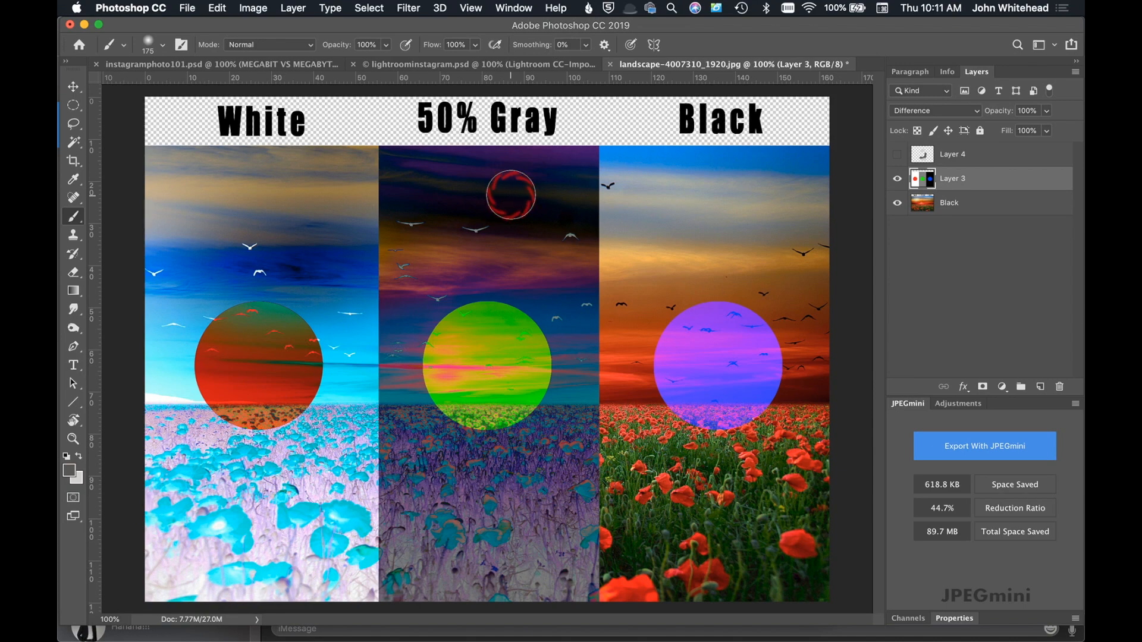
click(934, 111)
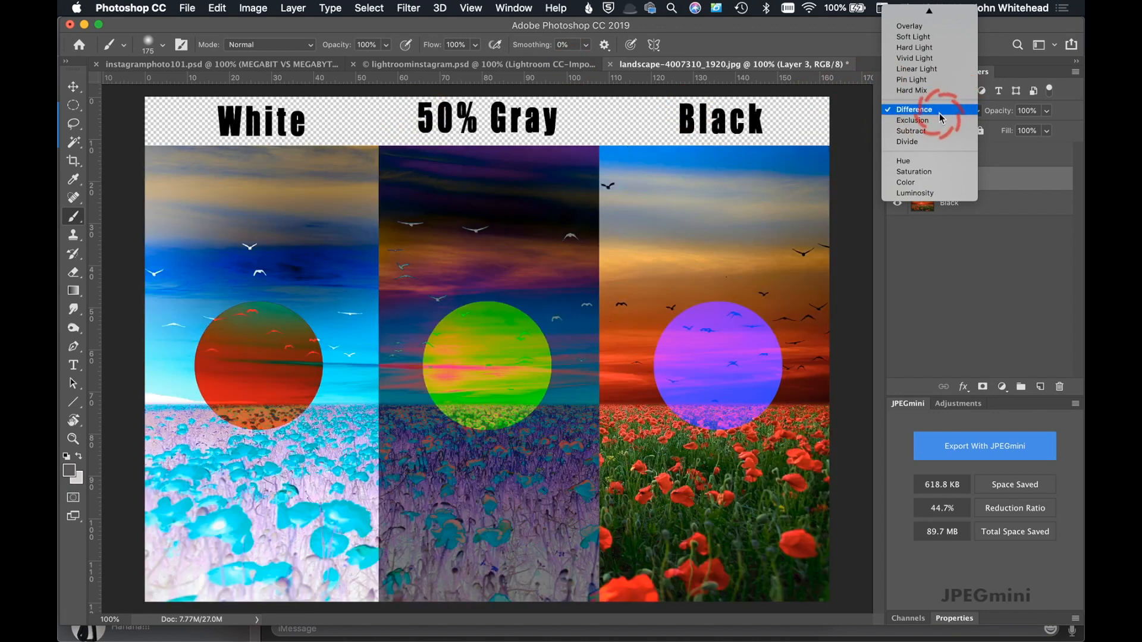
click(941, 120)
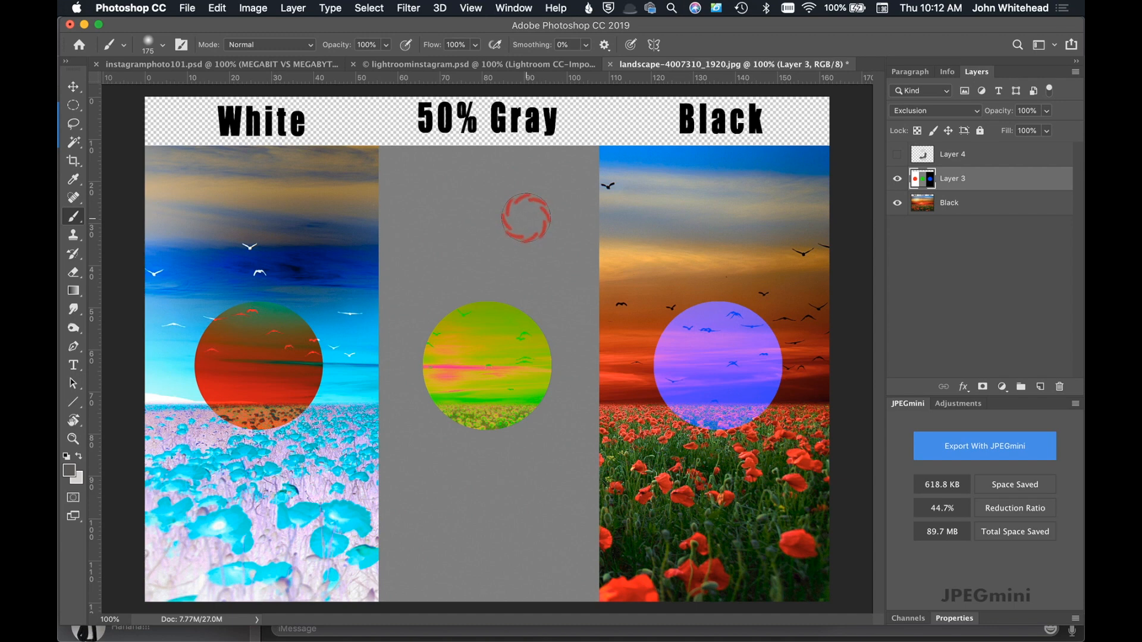
- Switch Layer 3's blending mode to Subtract, followed by Divide
scroll(953, 113, down, 1)
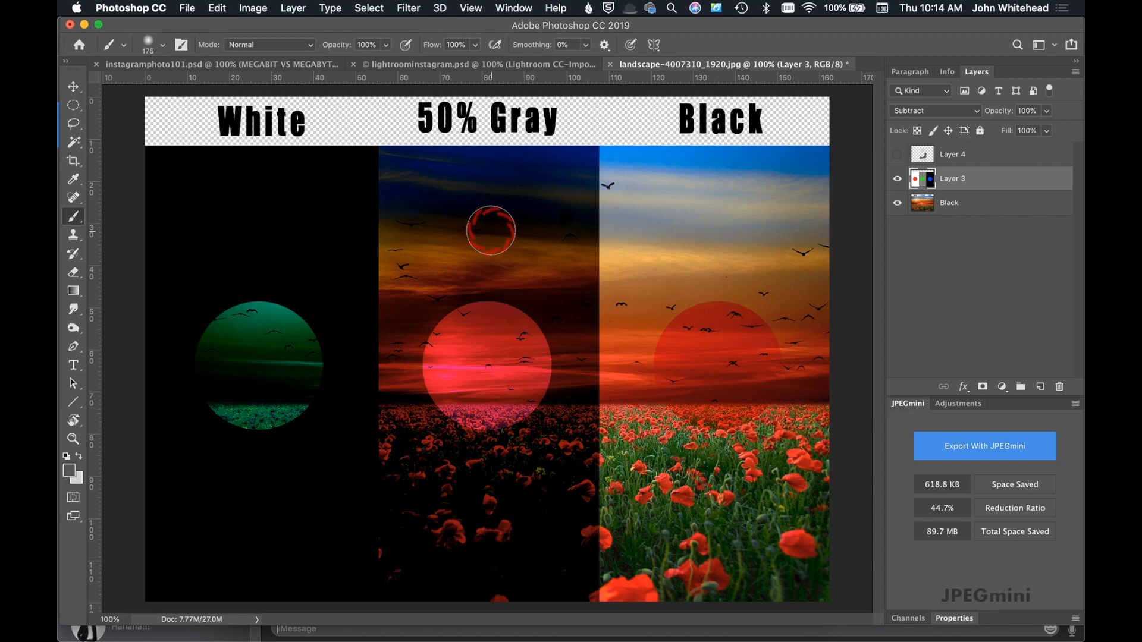
click(930, 111)
click(928, 116)
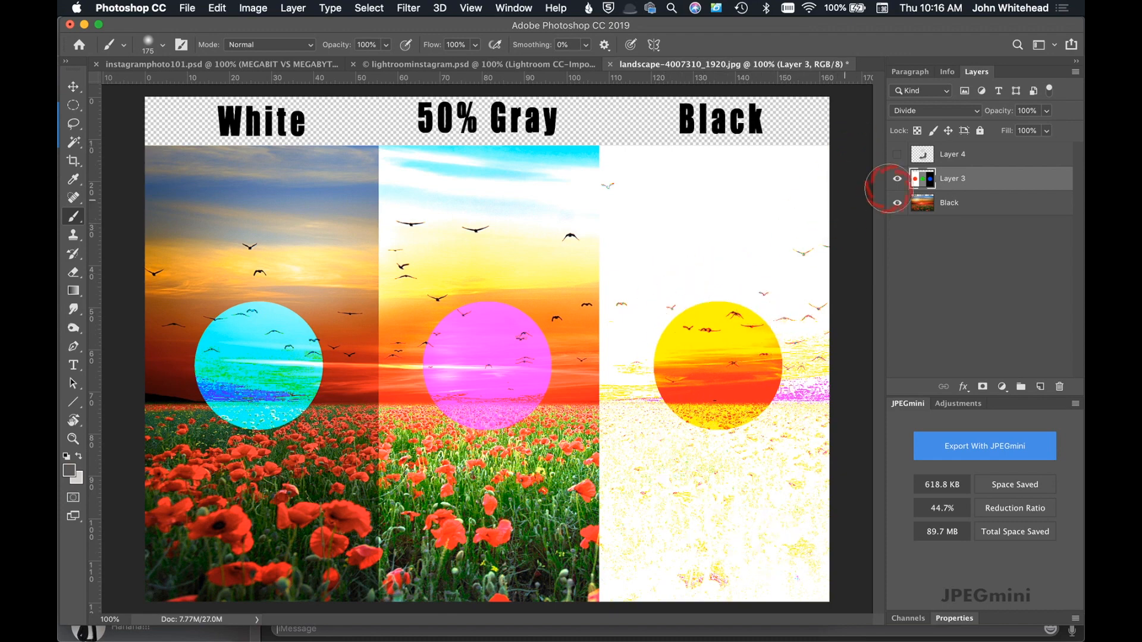
- Advance Layer 3's blending mode through Saturation to Luminosity and hide the layer
key(Down)
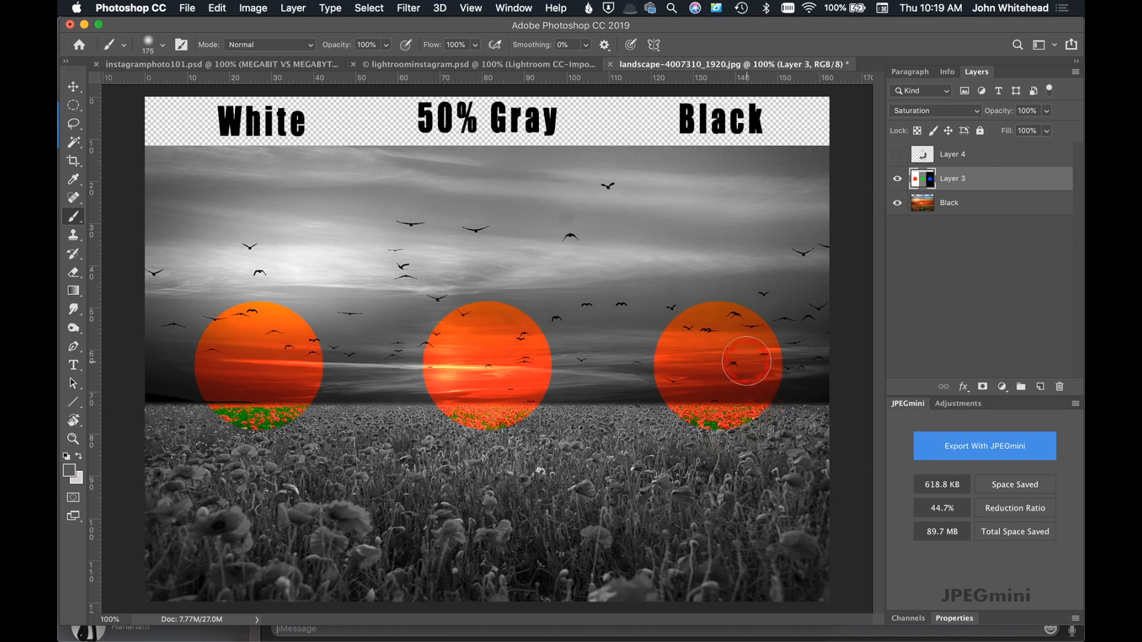
click(928, 181)
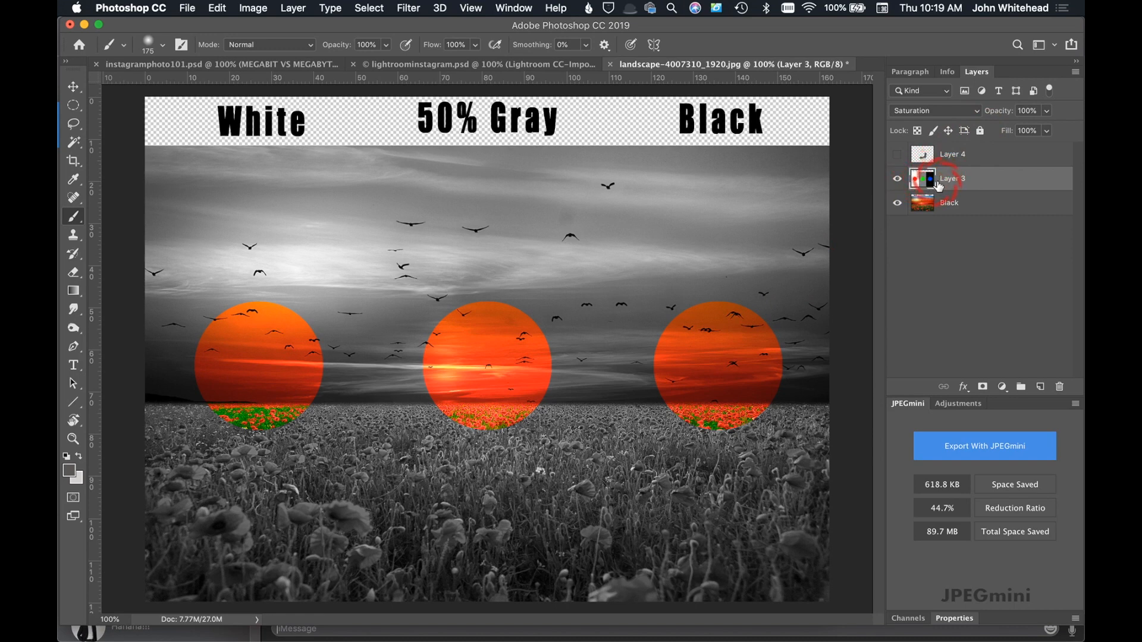
key(shift+plus)
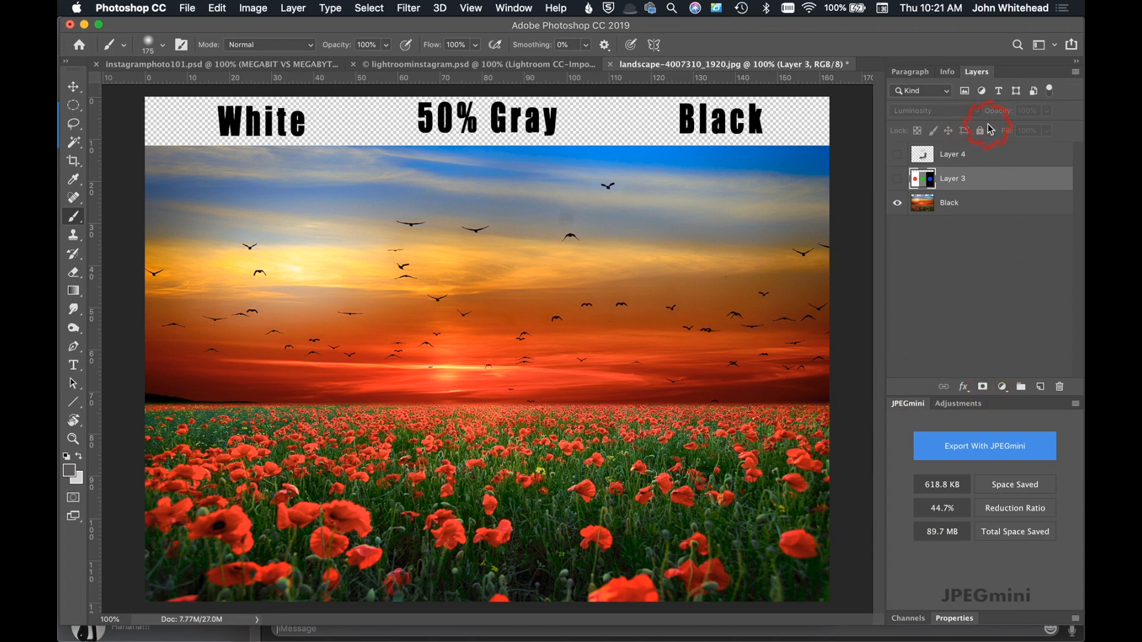
- Add a Curves adjustment layer above Layer 3 and raise the RGB curve's midtones to input 108, output 139
click(962, 402)
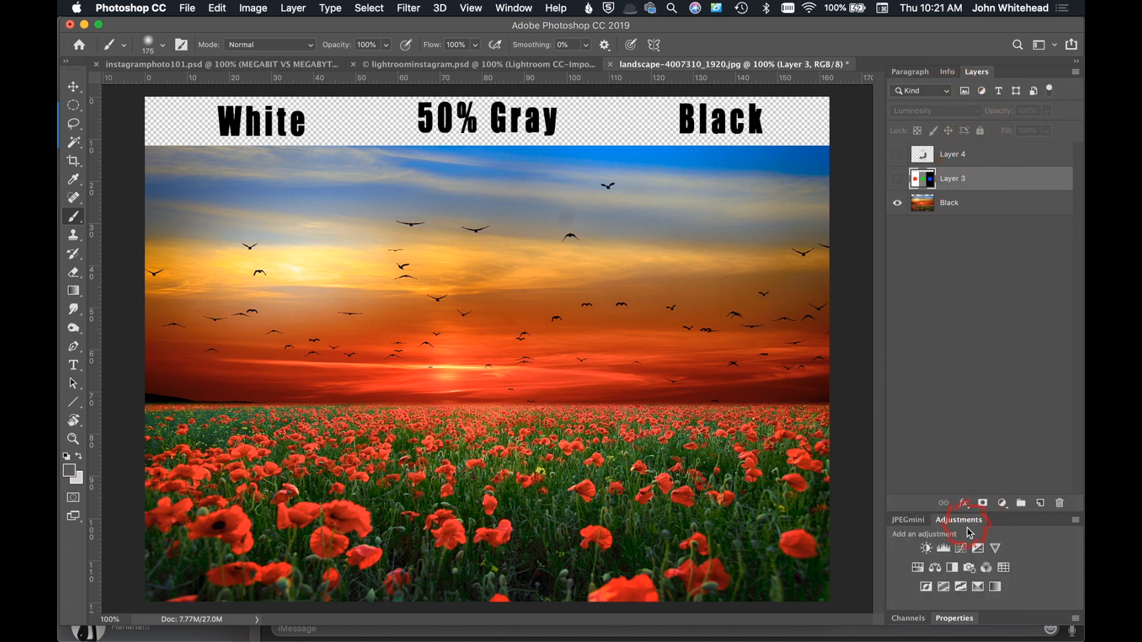
click(963, 550)
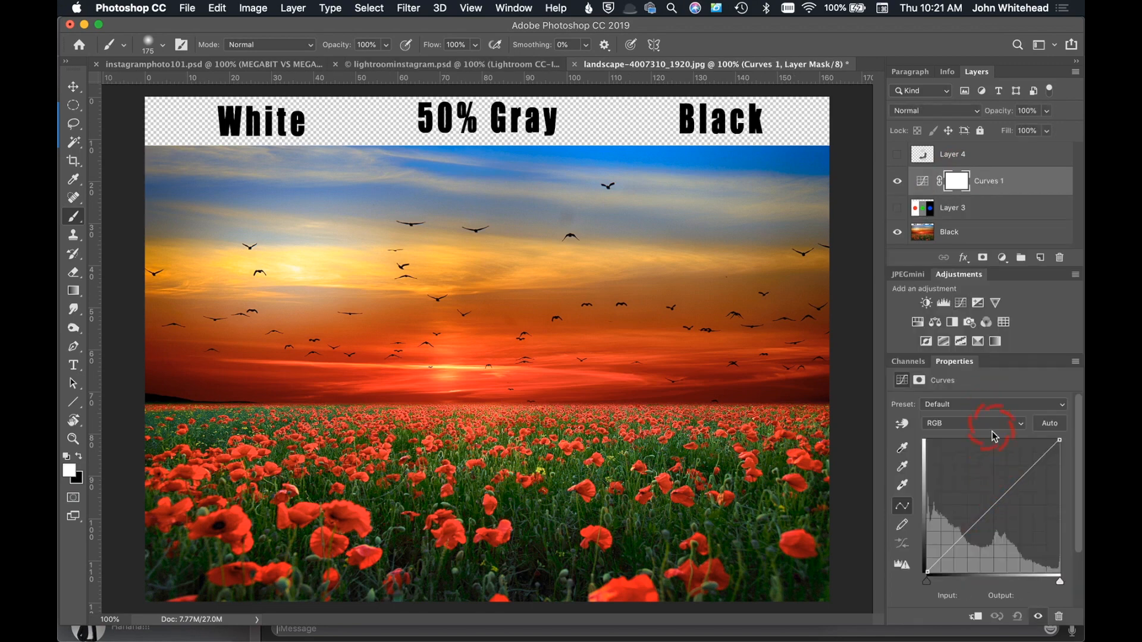
click(983, 499)
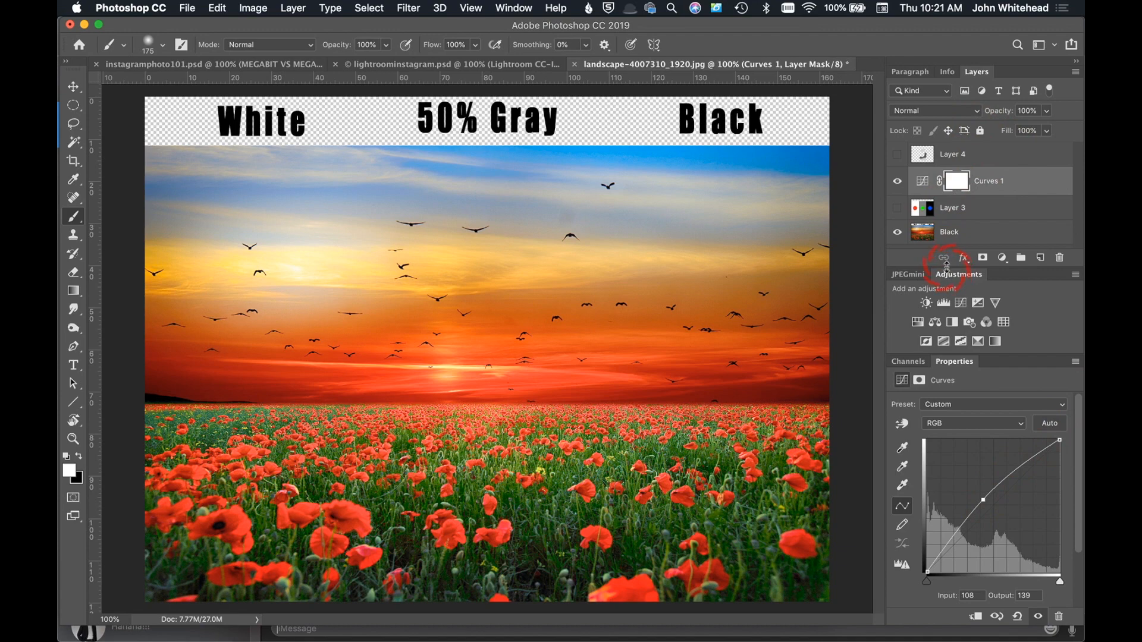
- Select the Curves 1 layer's adjustment thumbnail and set its blending mode to Luminosity
click(920, 181)
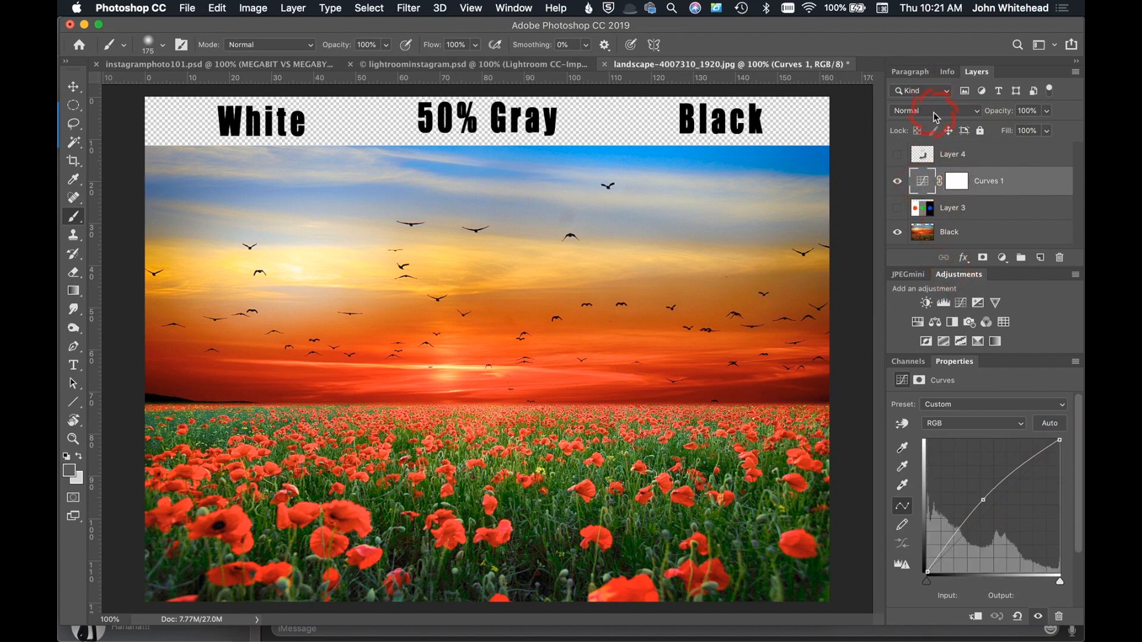
click(935, 116)
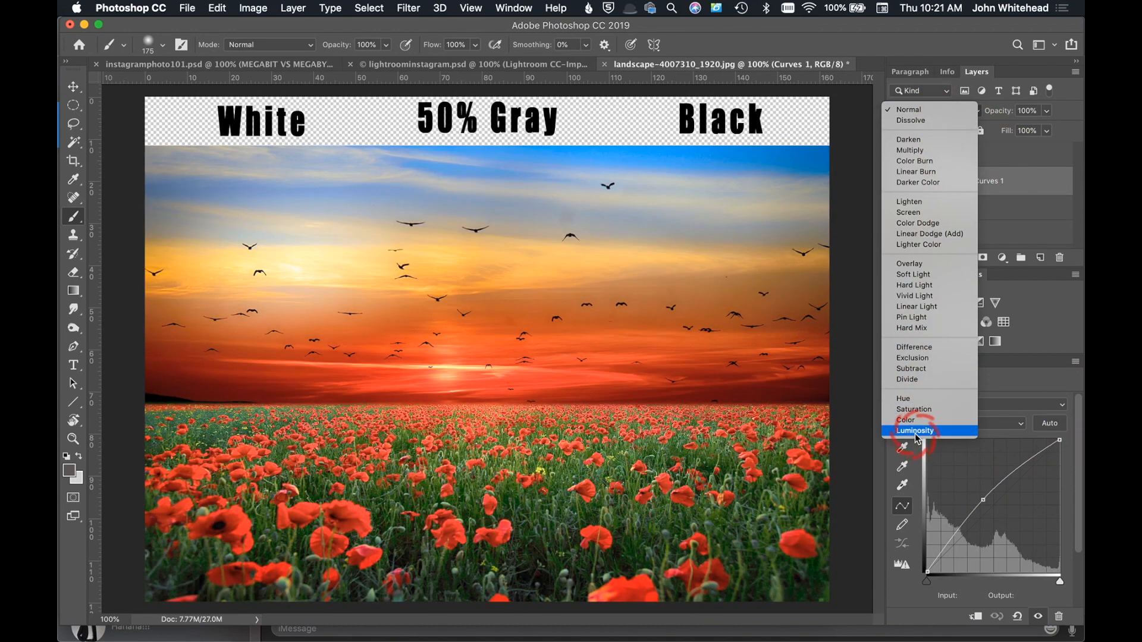
click(916, 431)
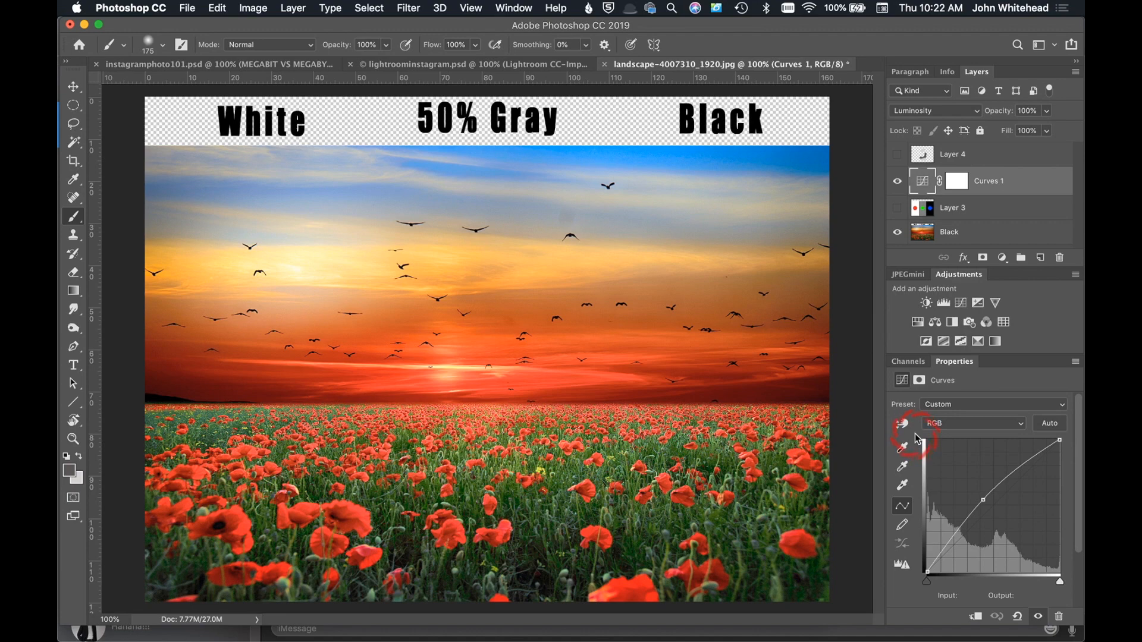
- Compare the Curves 1 adjustment by switching its blending mode to Normal and back to Luminosity
click(954, 113)
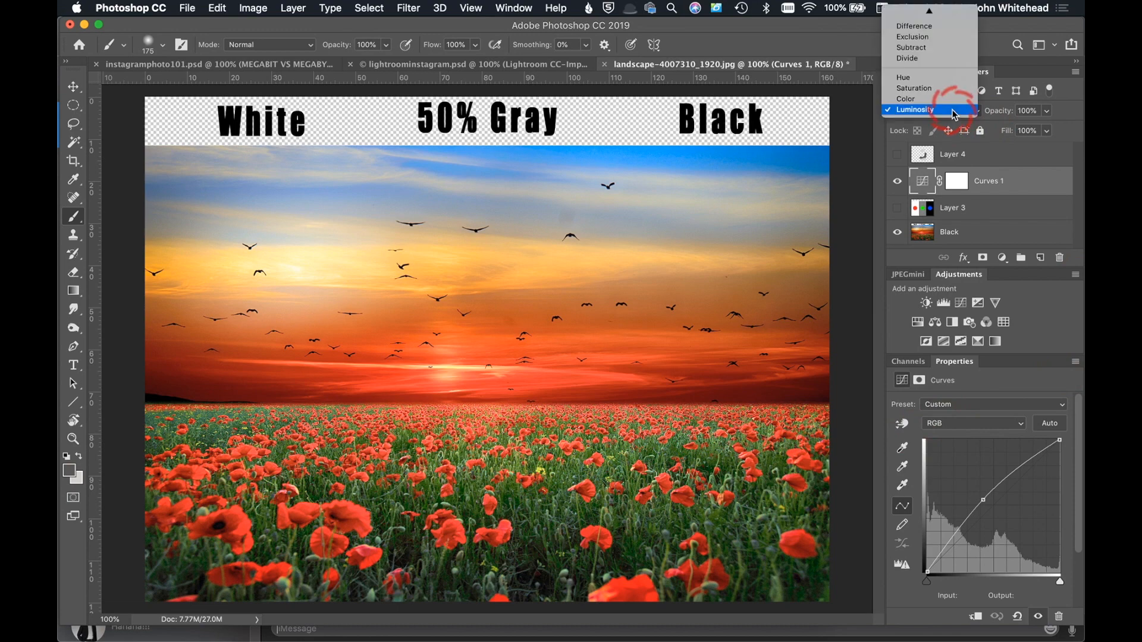
mouse_move(953, 11)
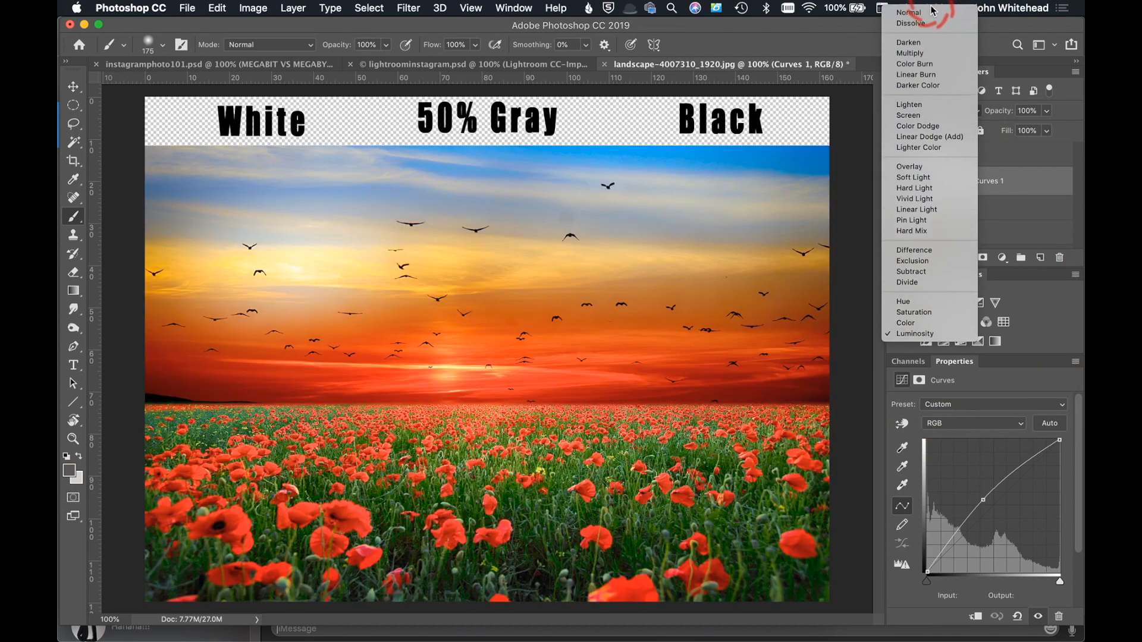
click(931, 14)
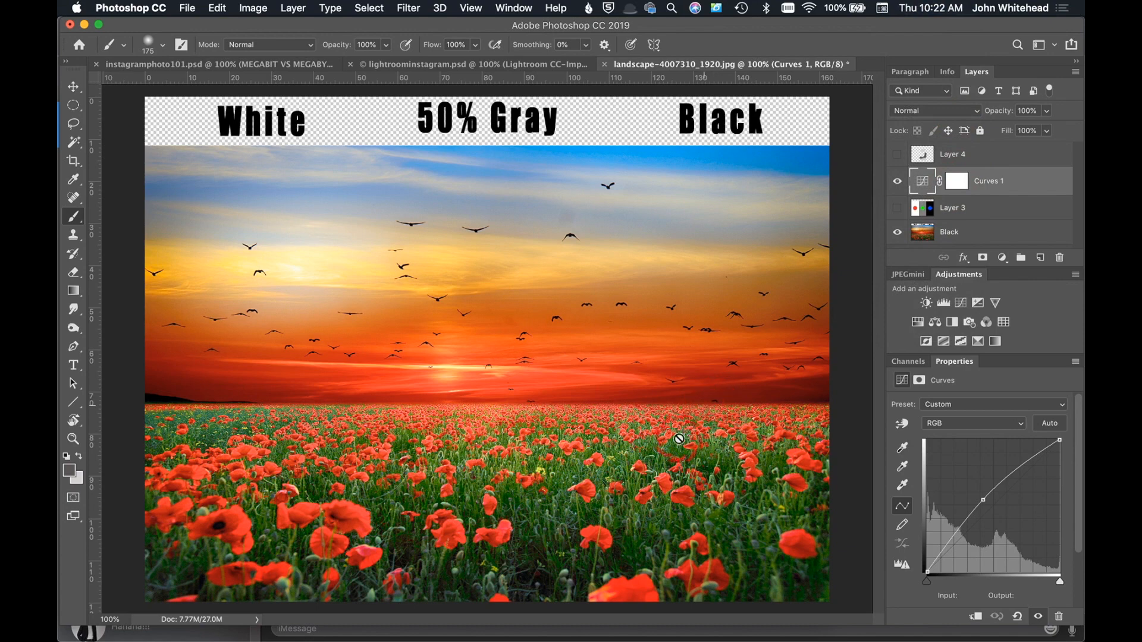
click(950, 112)
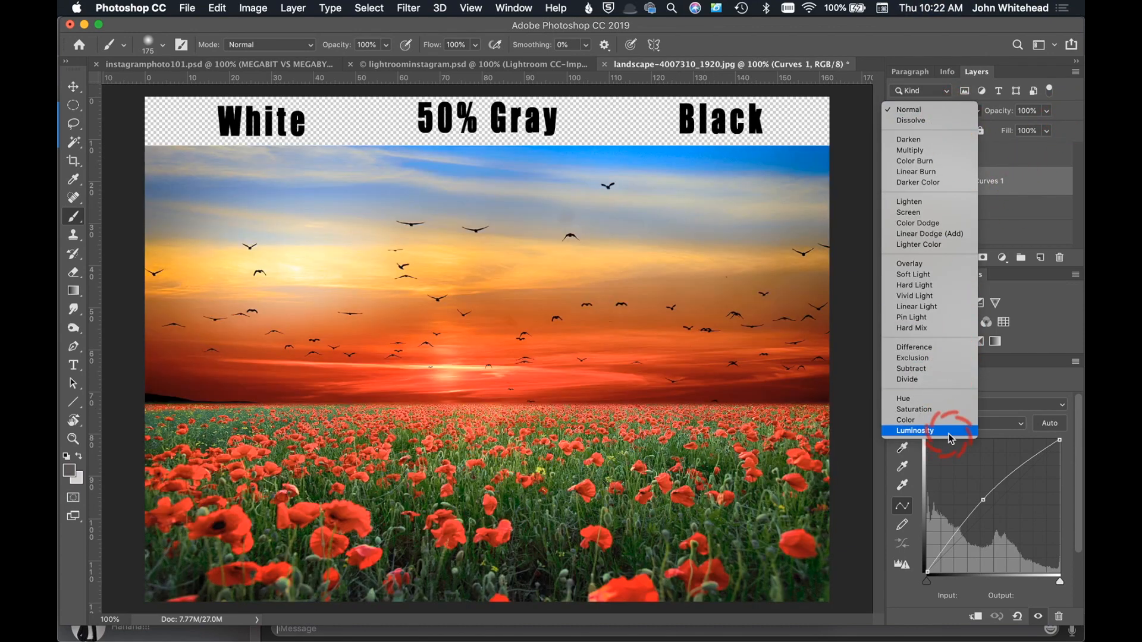
click(949, 433)
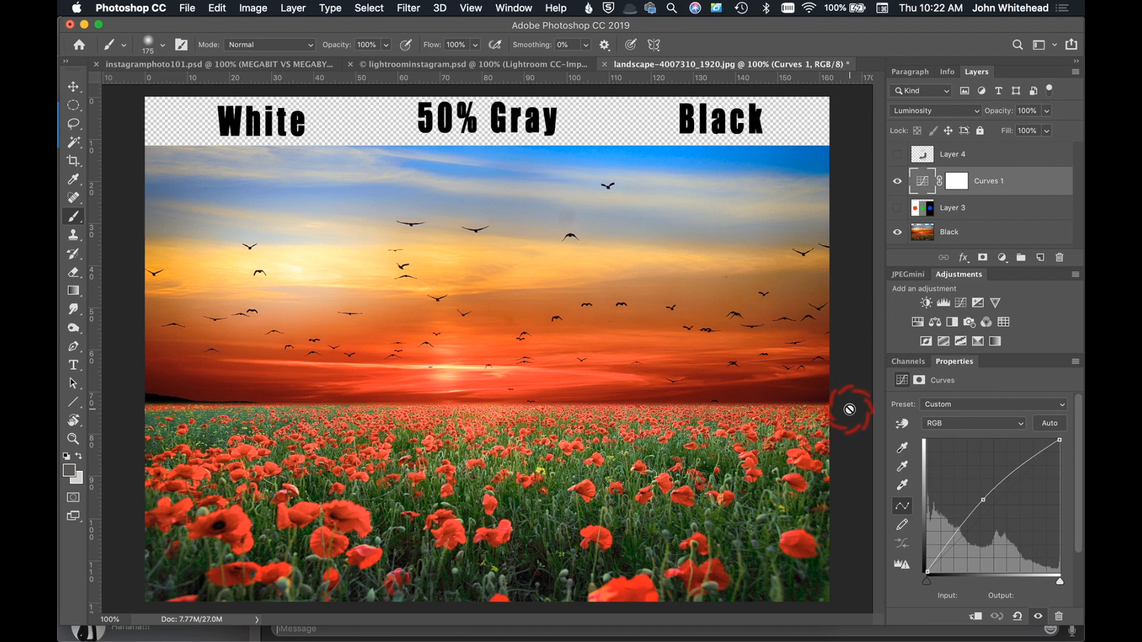
- Open the blending mode choices for the Curves 1 layer
click(935, 111)
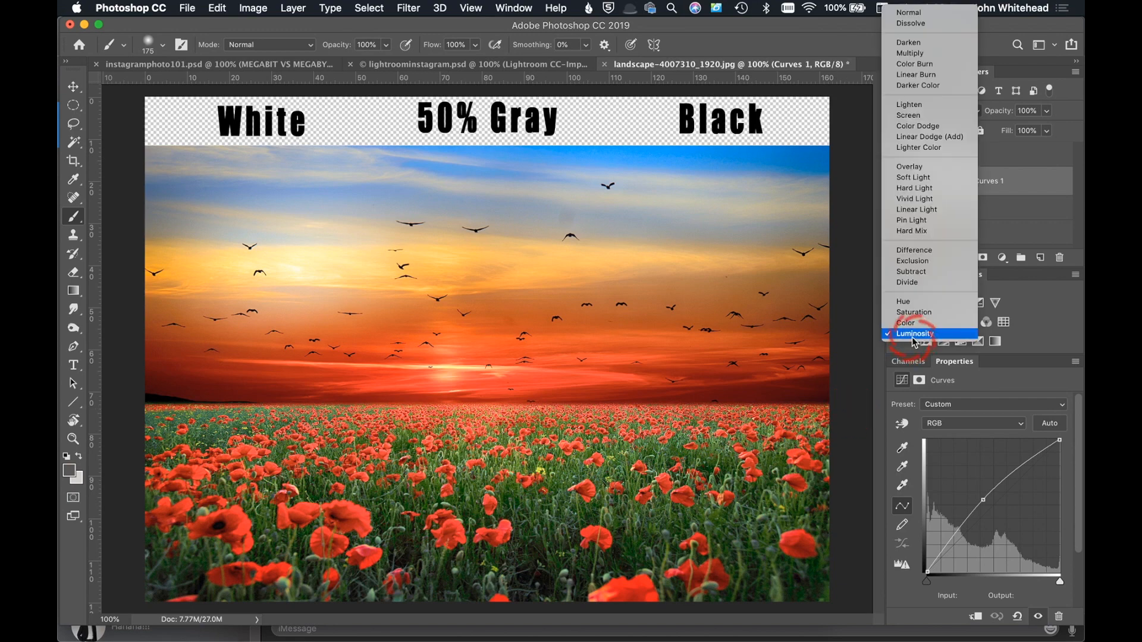